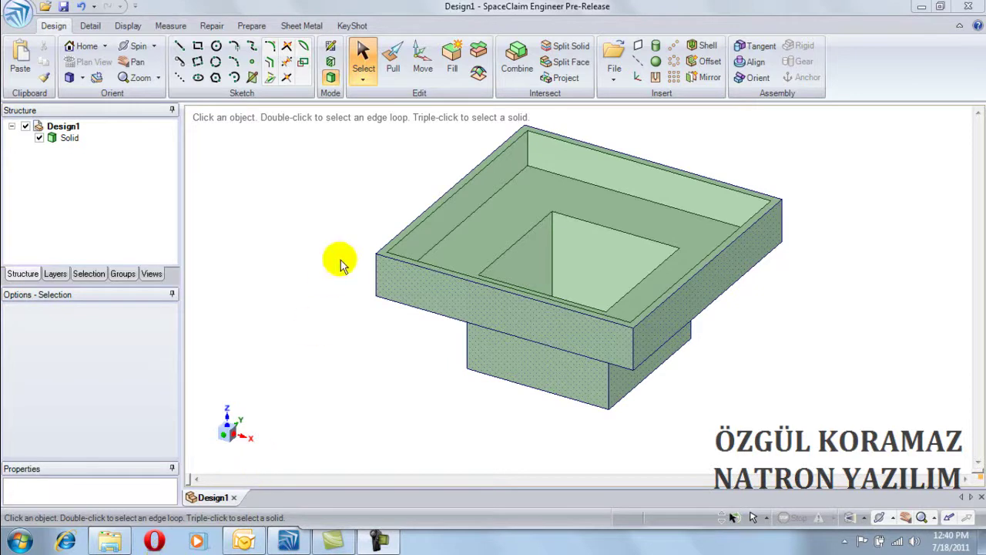
Convert the stepped box solid to sheet metal, using its bottom face as the reference face.
click(332, 336)
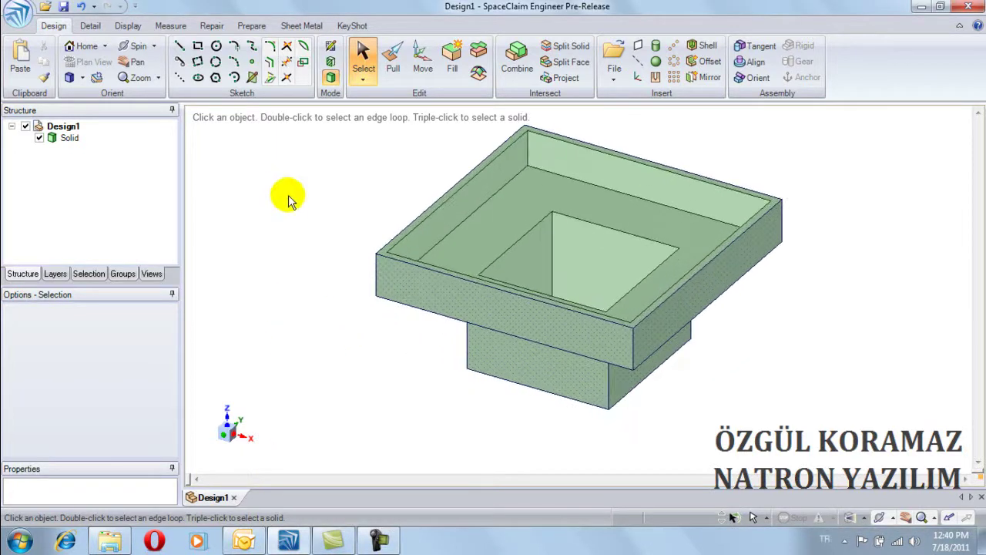
middle_drag(402, 205, 416, 51)
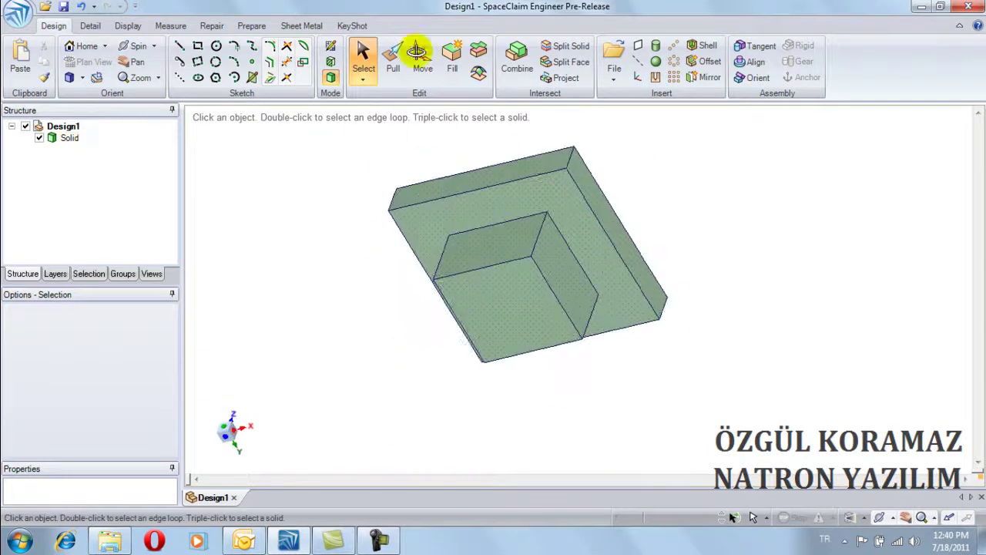
middle_drag(257, 236, 363, 169)
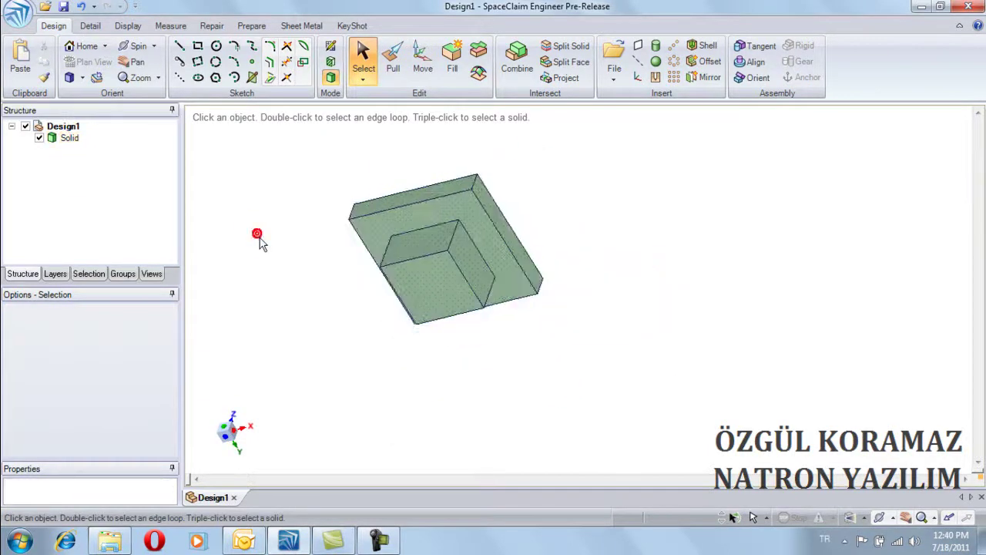
click(303, 29)
scroll(481, 254, down, 2)
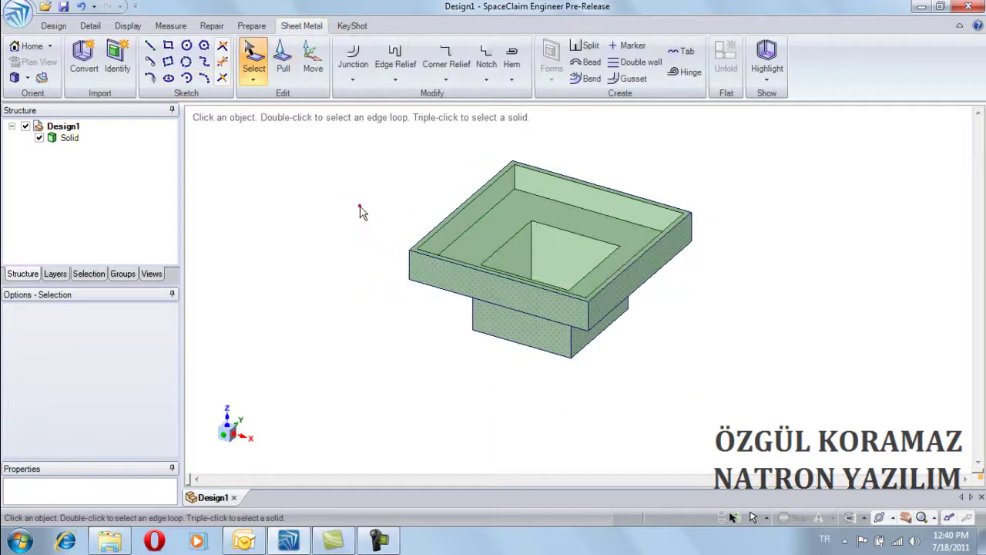
click(85, 68)
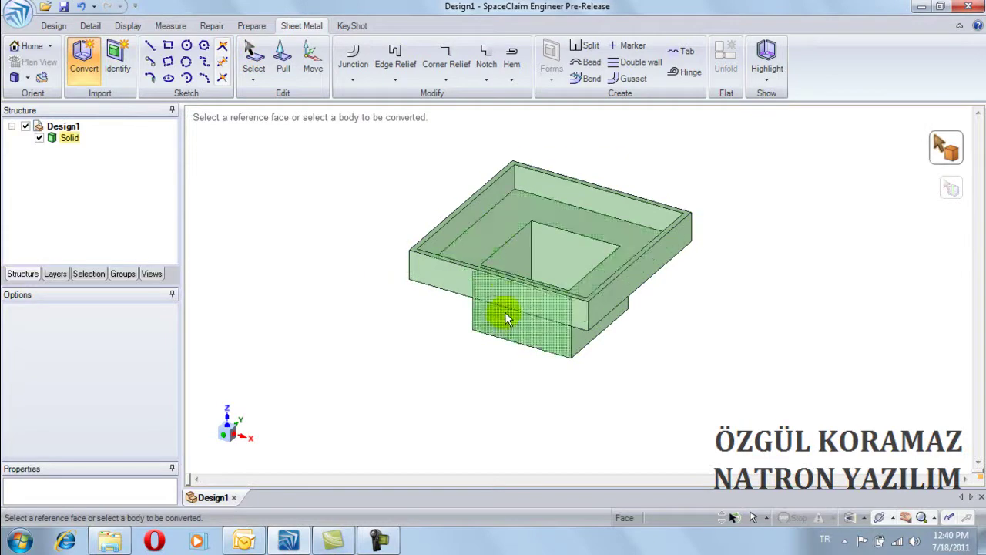
middle_drag(503, 314, 552, 252)
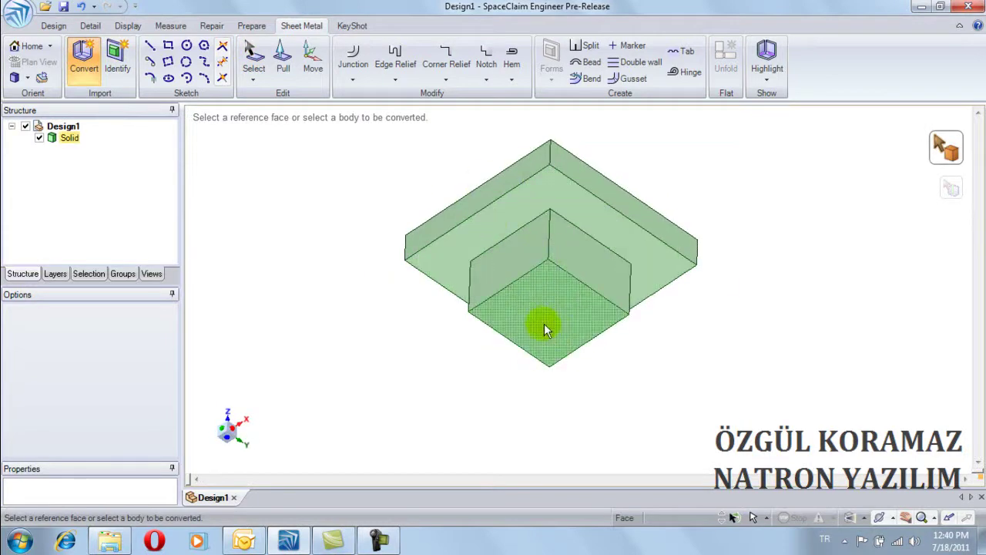
click(533, 300)
middle_drag(565, 162, 589, 333)
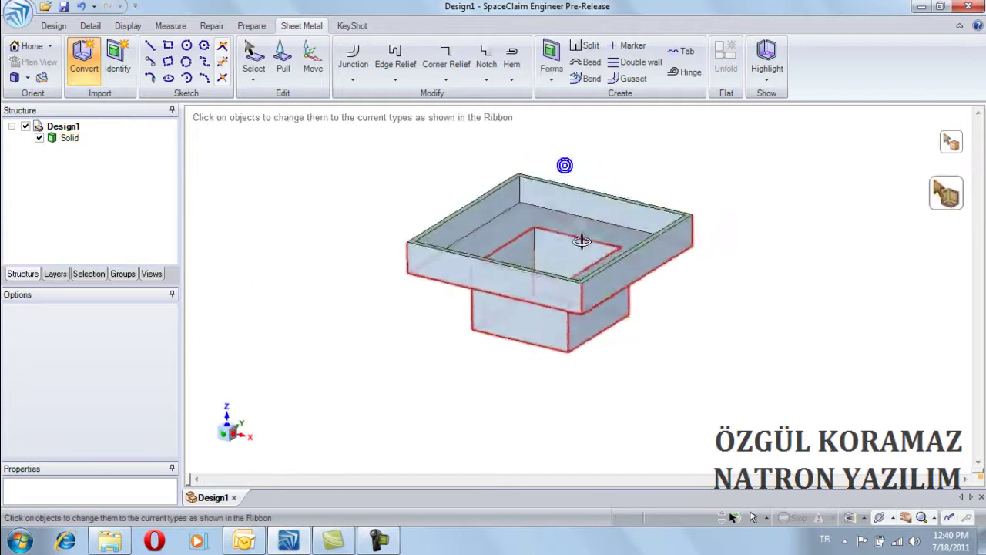
scroll(427, 275, up, 2)
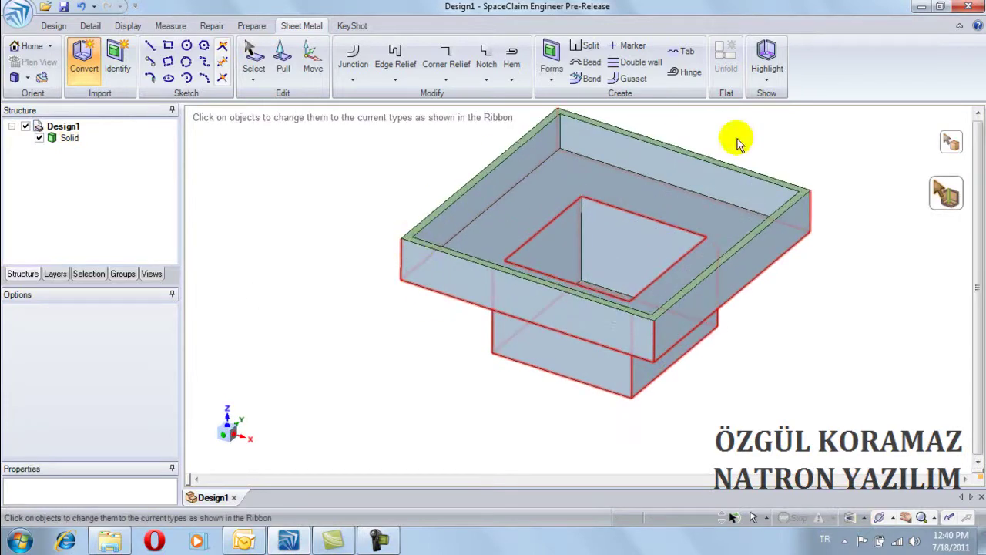
scroll(678, 216, down, 1)
middle_drag(651, 290, 586, 273)
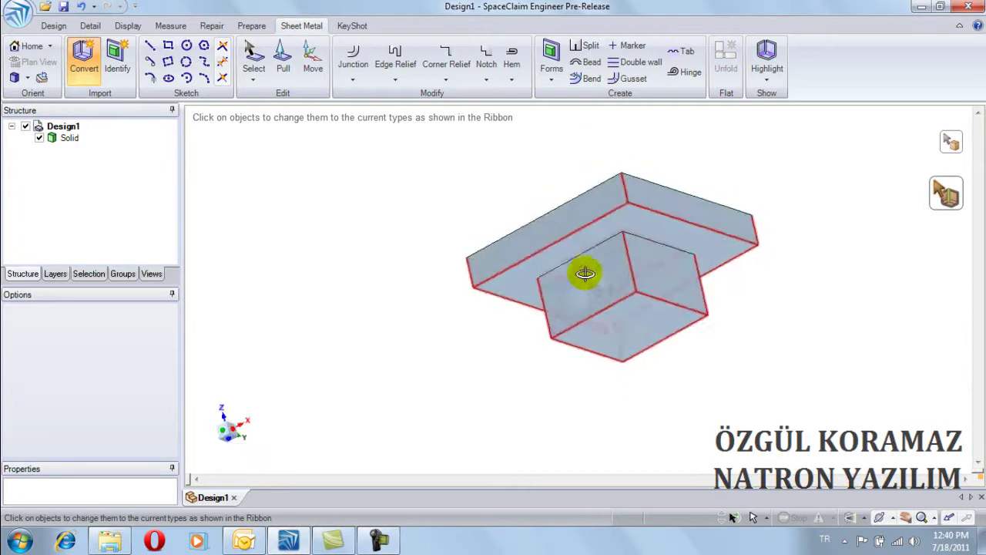
Set two adjacent bottom edges of the lower box to Bend junctions, meeting at one corner.
click(593, 301)
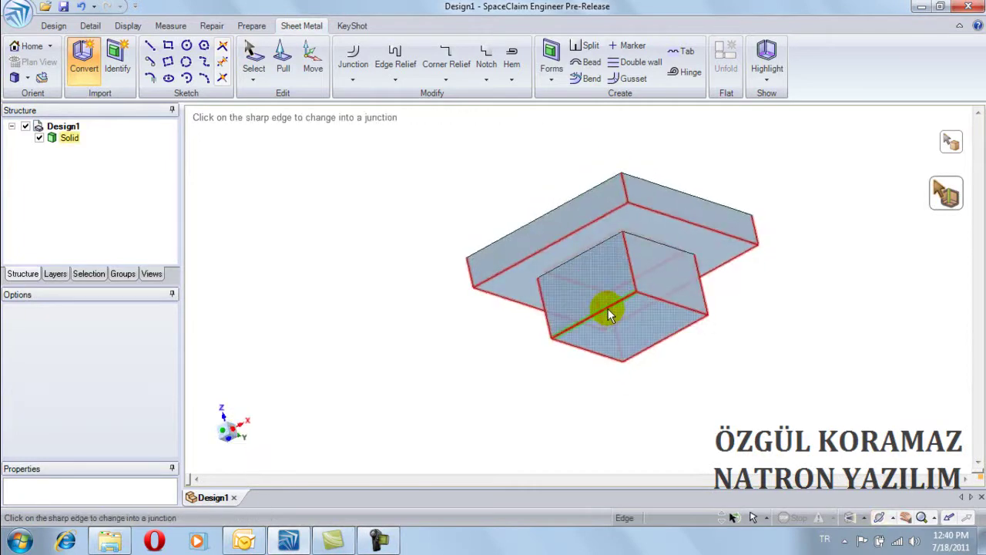
click(608, 308)
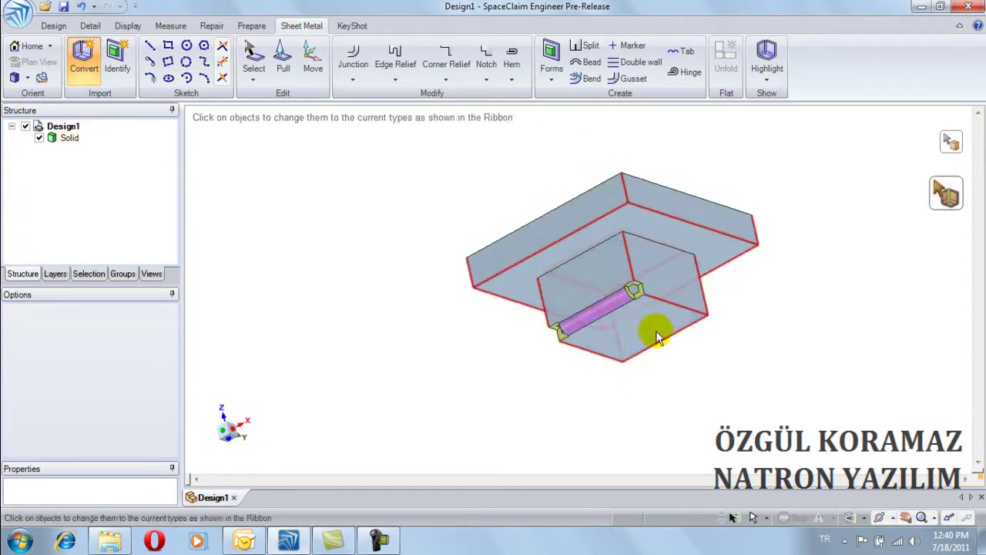
scroll(607, 290, up, 1)
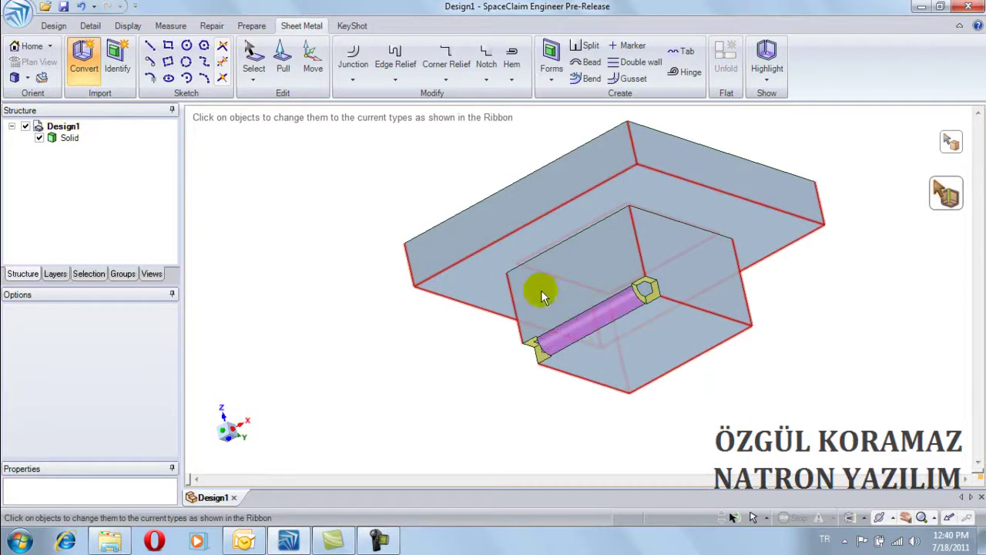
click(350, 81)
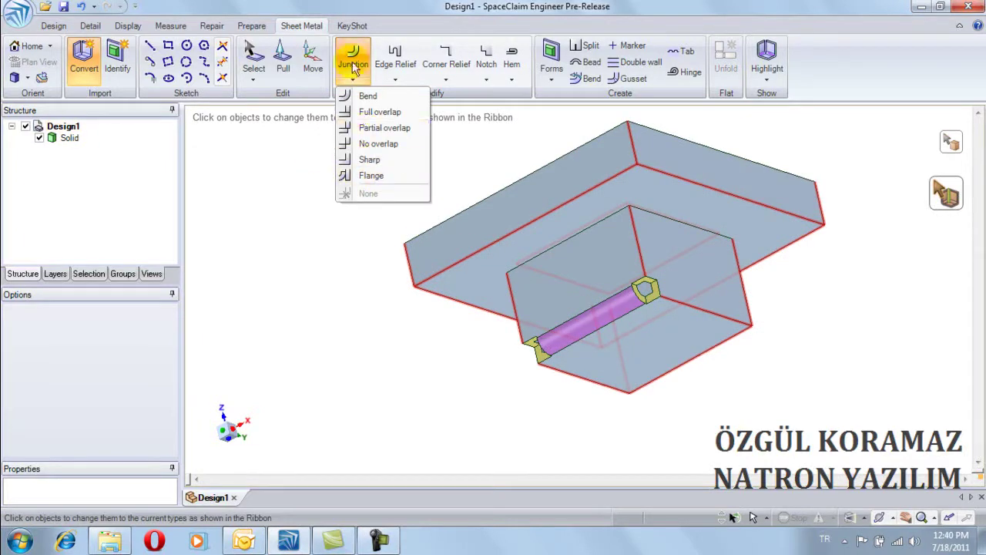
click(367, 95)
click(339, 262)
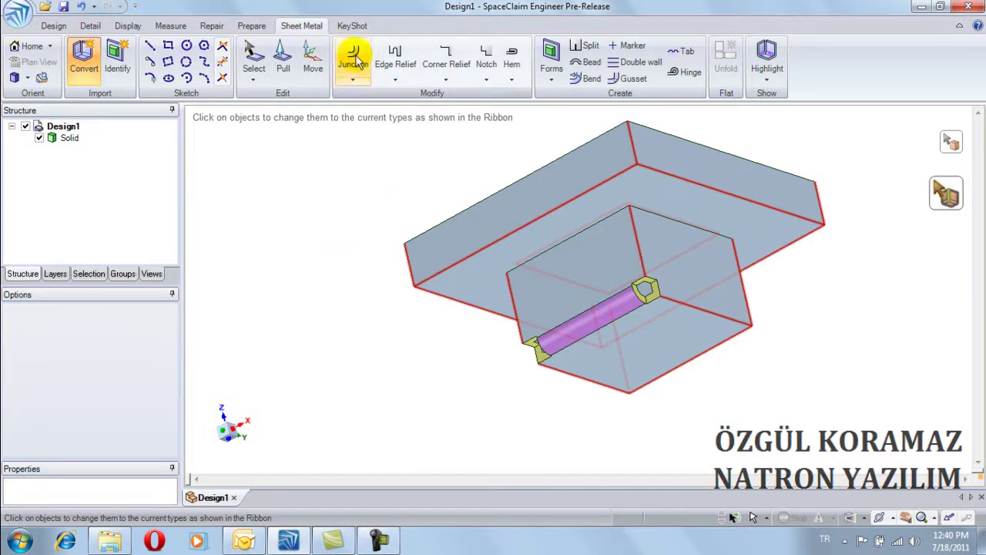
click(681, 299)
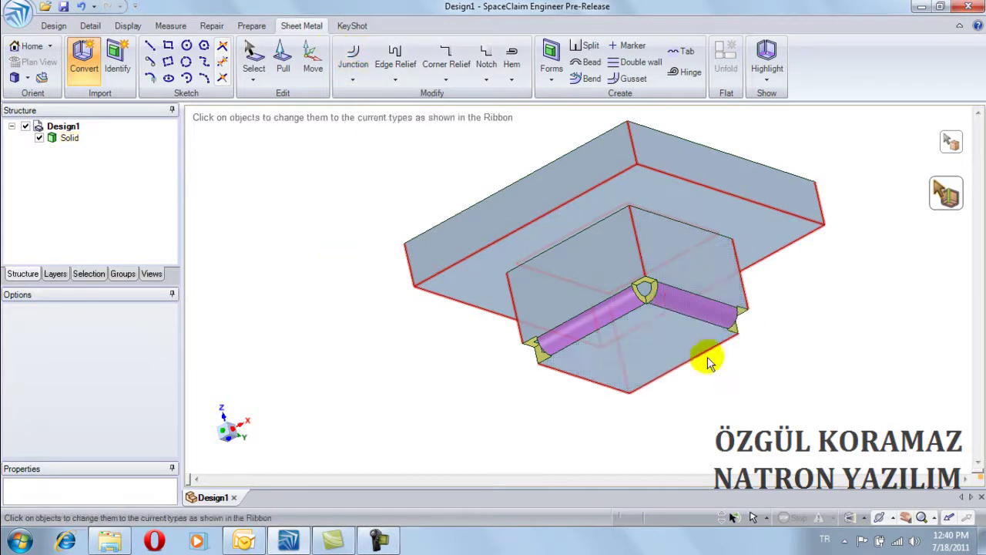
click(633, 374)
click(657, 259)
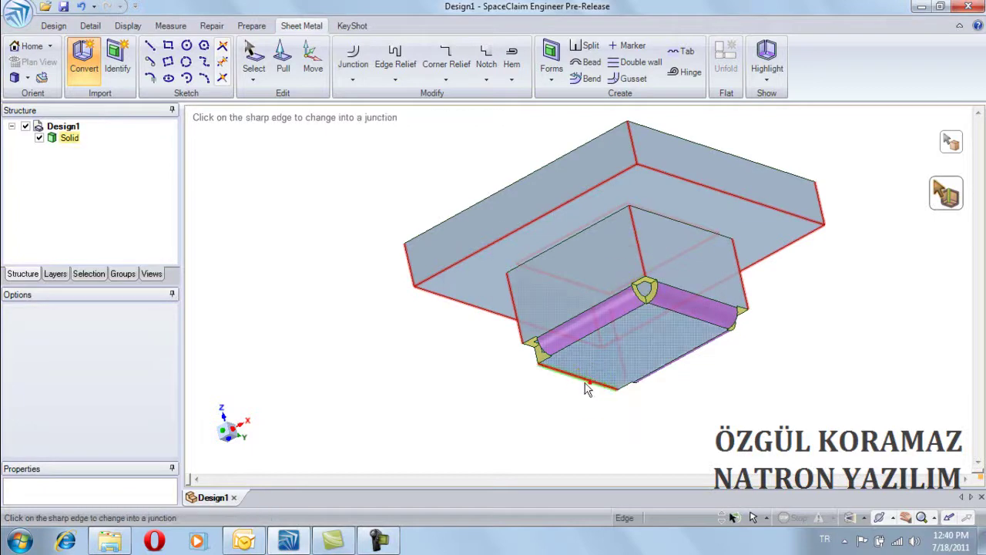
Turn the upper-left sharp edge, another outer edge and the rim edge into bend junctions.
mouse_move(528, 363)
middle_down()
mouse_move(526, 270)
mouse_move(519, 389)
mouse_move(501, 388)
middle_up()
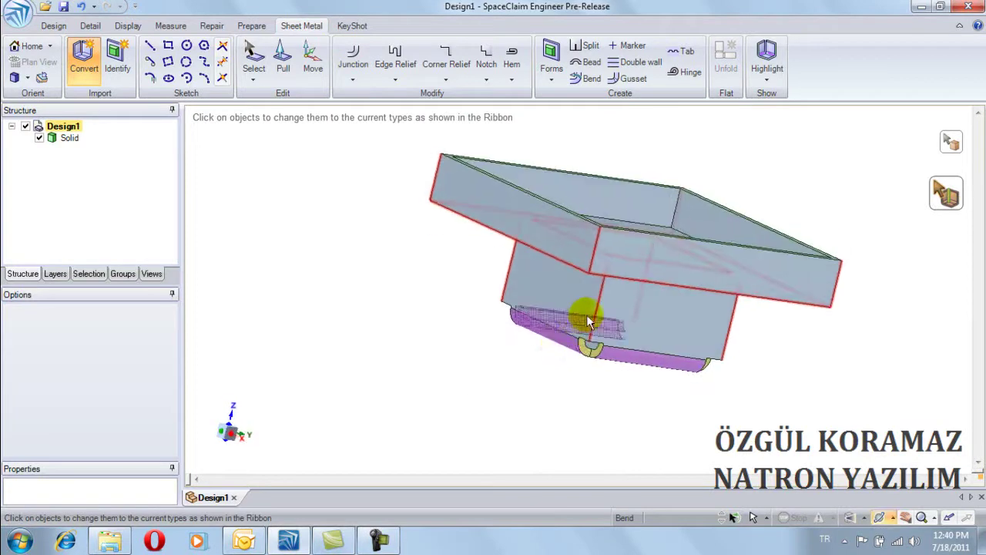
scroll(586, 314, up, 2)
click(604, 304)
click(555, 241)
click(658, 275)
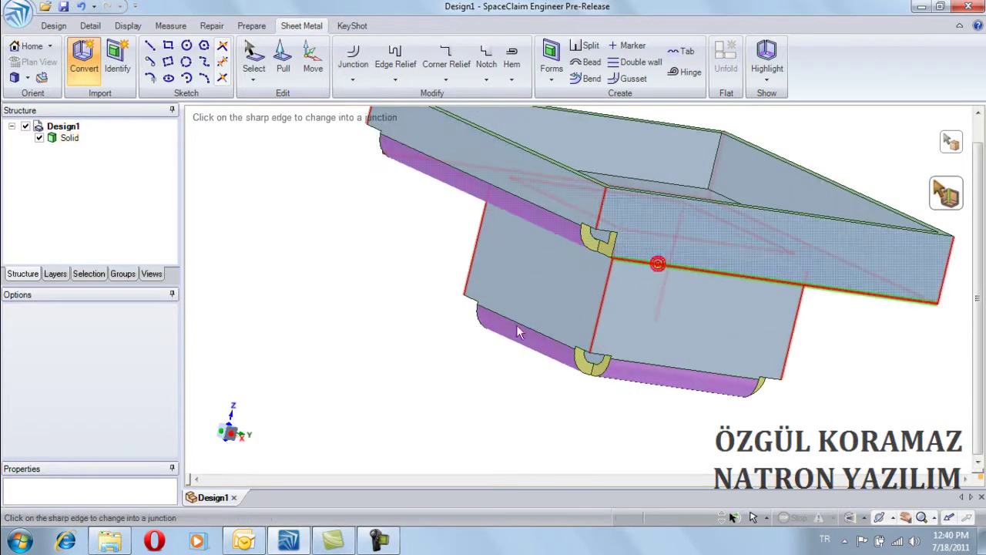
middle_drag(755, 303, 628, 296)
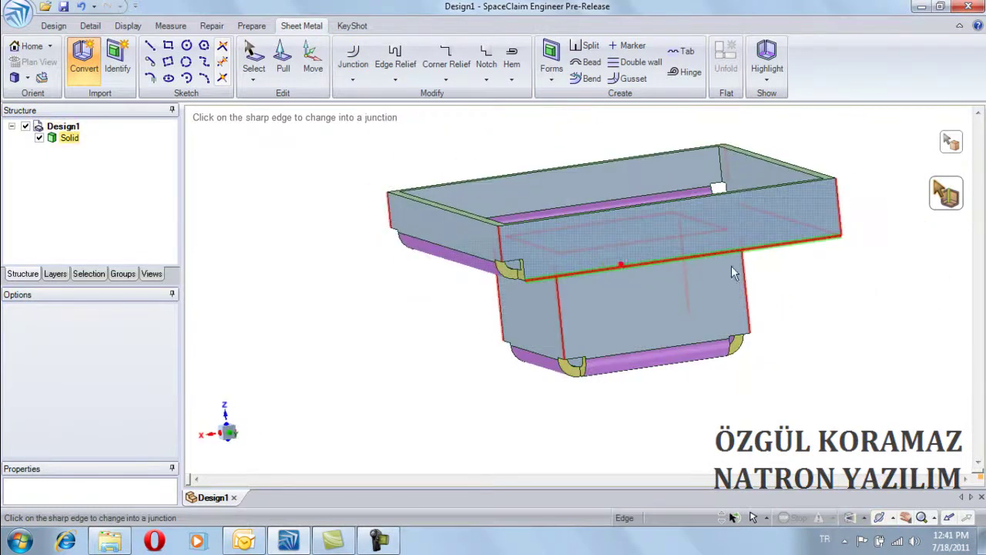
mouse_move(801, 240)
middle_down()
mouse_move(770, 267)
mouse_move(711, 275)
middle_up()
click(703, 268)
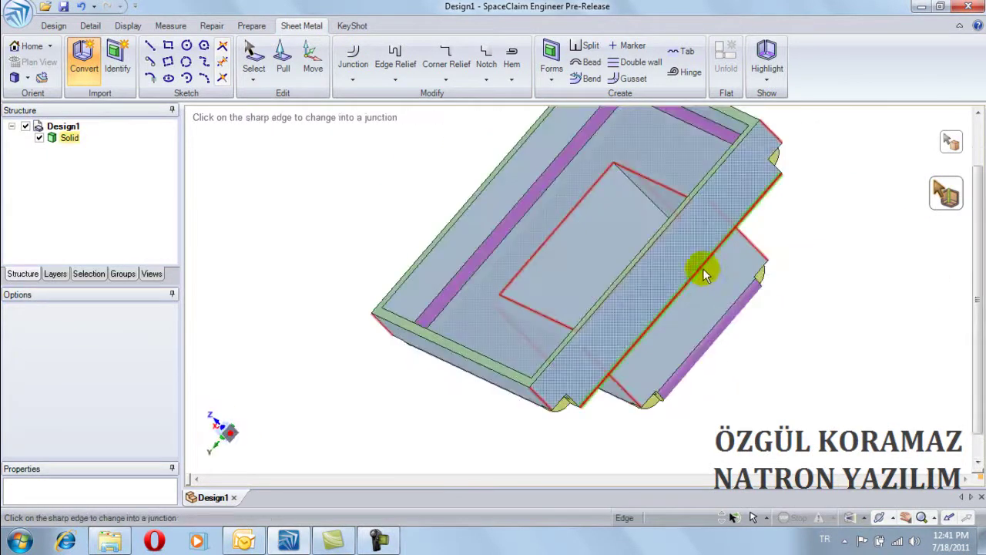
click(606, 370)
Turn the inner box's side edge and remaining edges where it meets the base into bends.
mouse_move(590, 352)
middle_down()
mouse_move(574, 249)
mouse_move(576, 288)
middle_up()
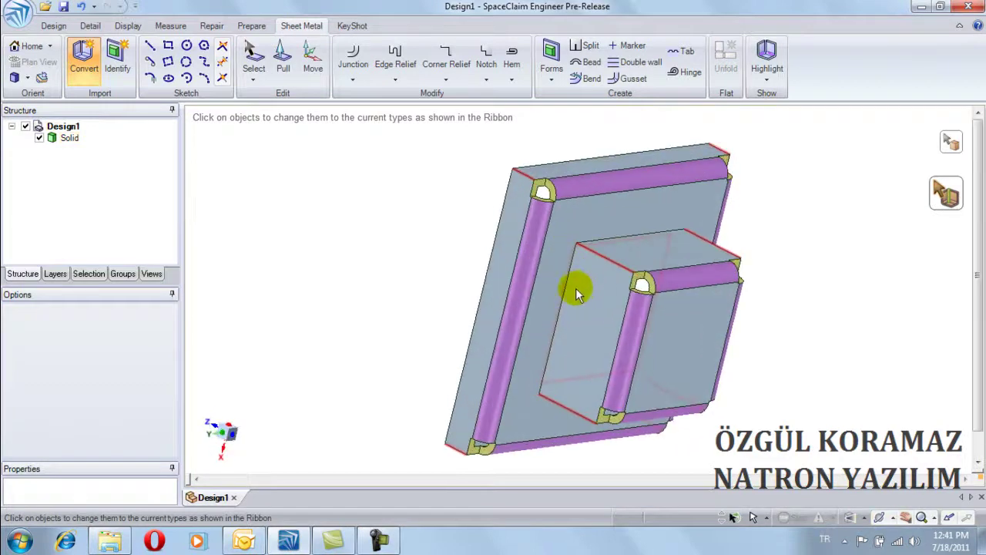
click(563, 279)
click(531, 398)
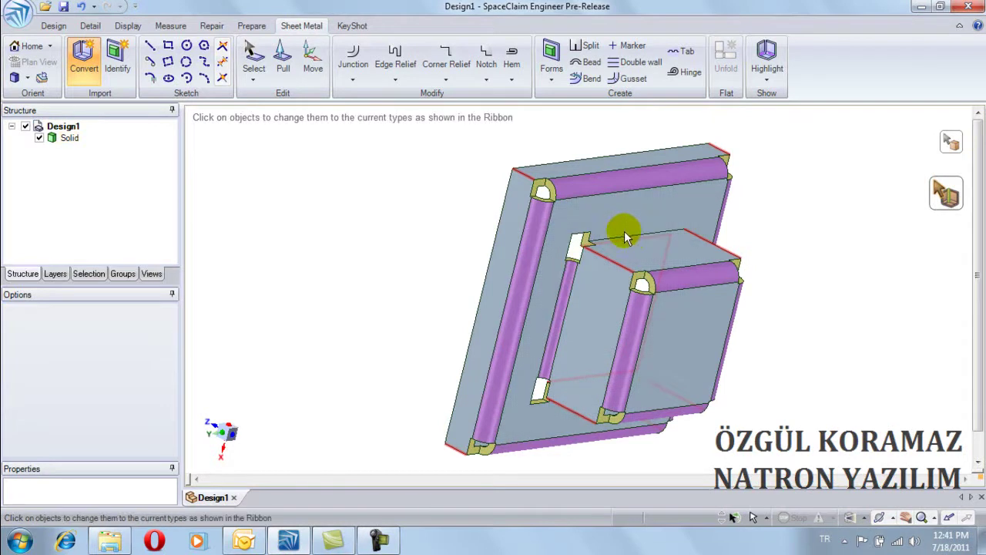
scroll(661, 239, up, 2)
middle_drag(656, 223, 603, 246)
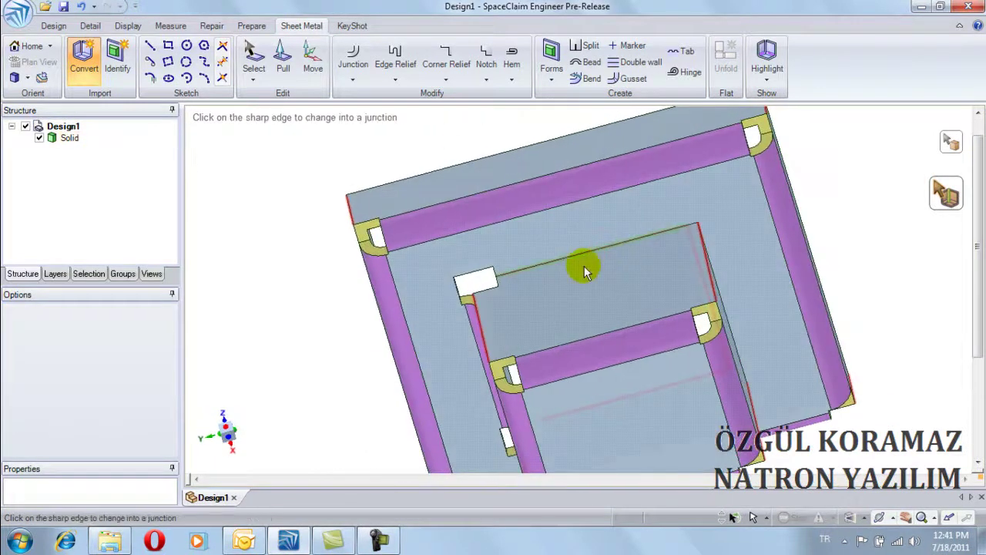
click(584, 271)
scroll(584, 266, down, 2)
middle_drag(584, 265, 613, 255)
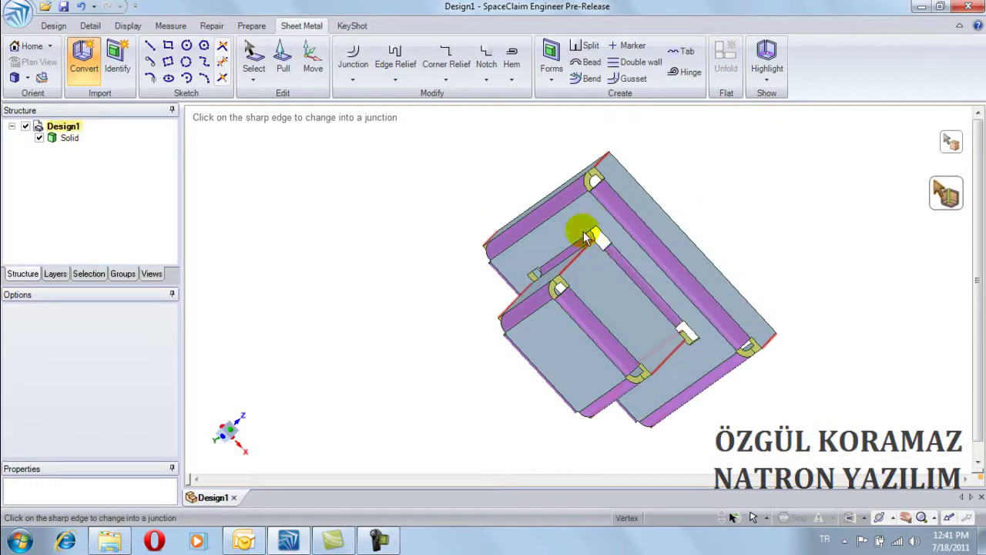
middle_drag(586, 236, 636, 333)
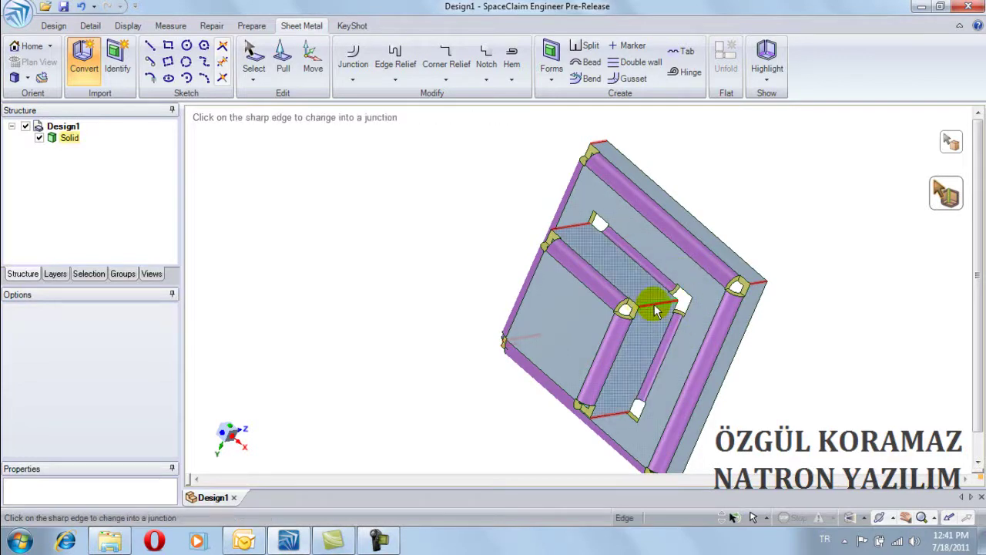
Apply a No overlap junction to a corner edge of the box.
click(353, 77)
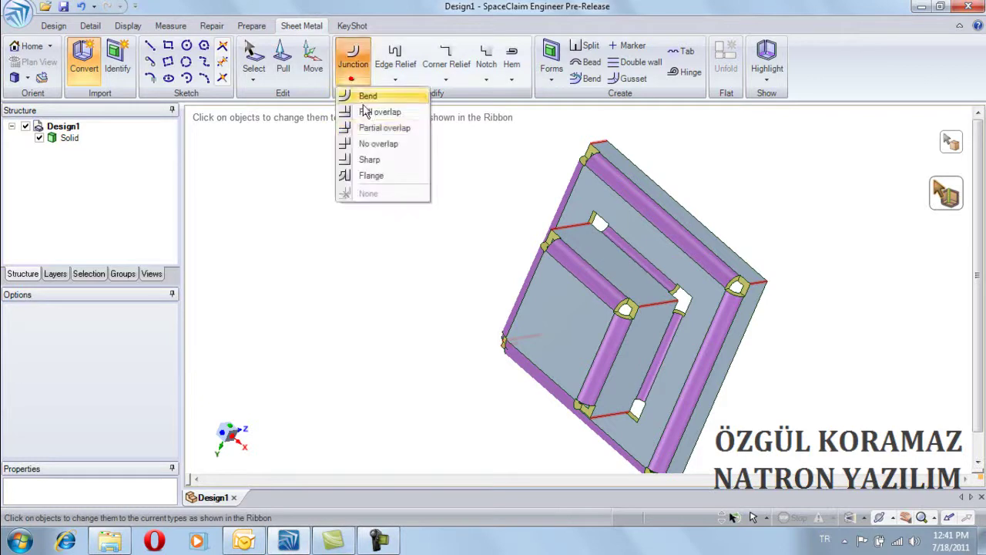
click(370, 147)
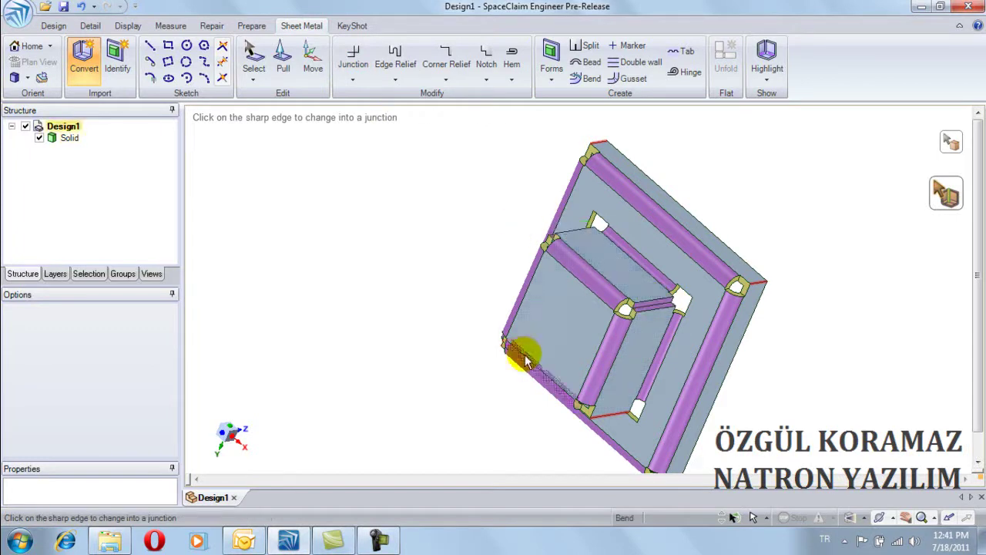
middle_drag(546, 354, 523, 348)
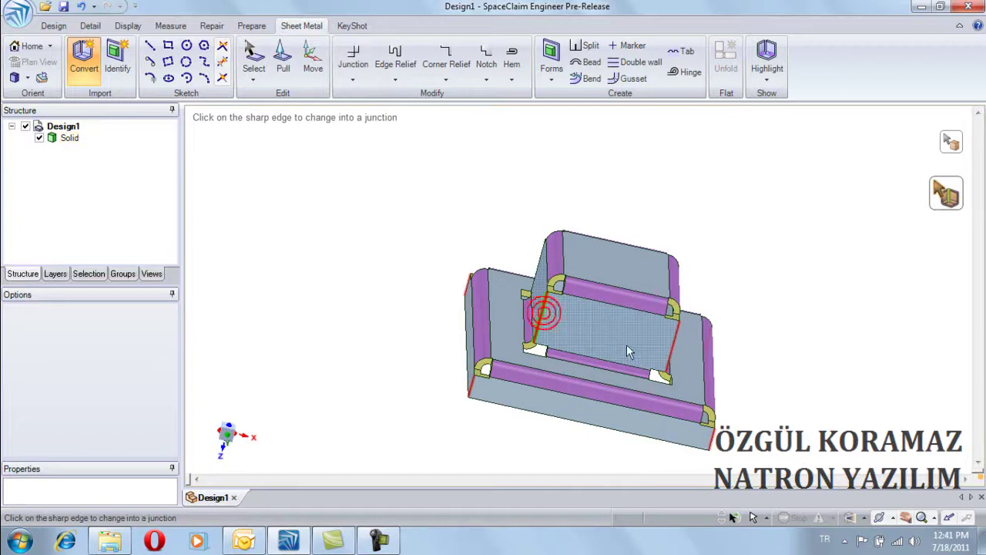
click(671, 348)
click(550, 193)
Inspect the converted part's bends and corner reliefs from above, below and the side.
middle_drag(601, 200, 583, 424)
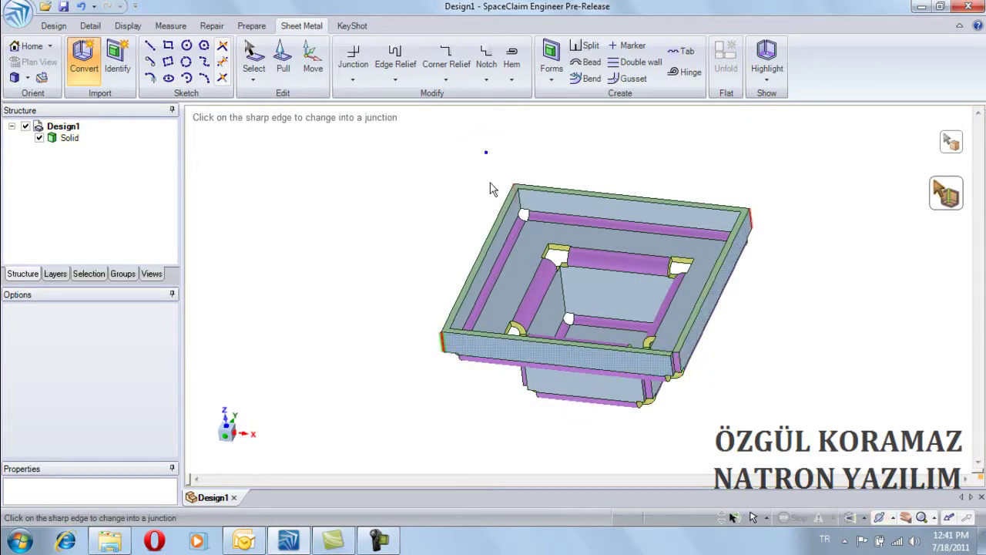
middle_drag(540, 172, 528, 413)
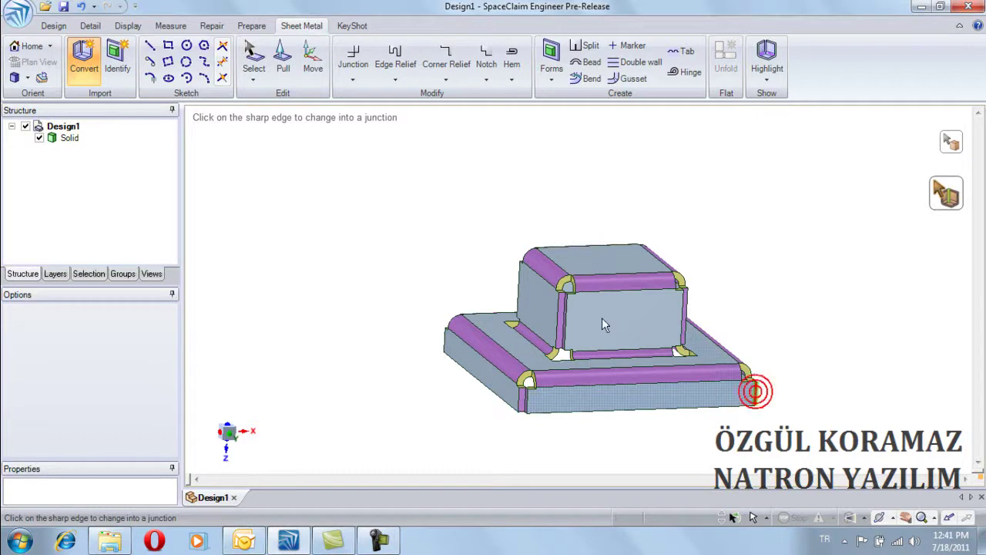
middle_drag(554, 408, 579, 263)
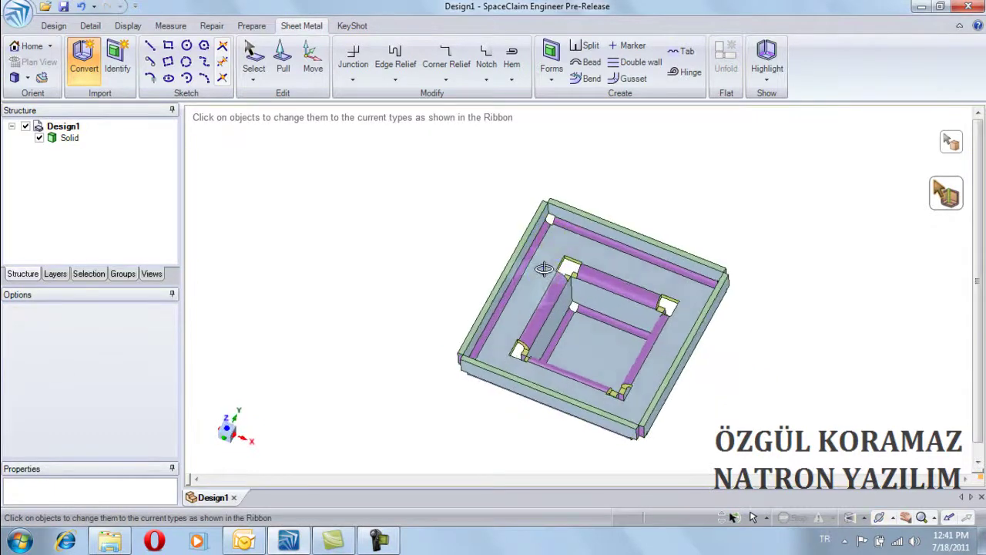
middle_drag(579, 263, 547, 295)
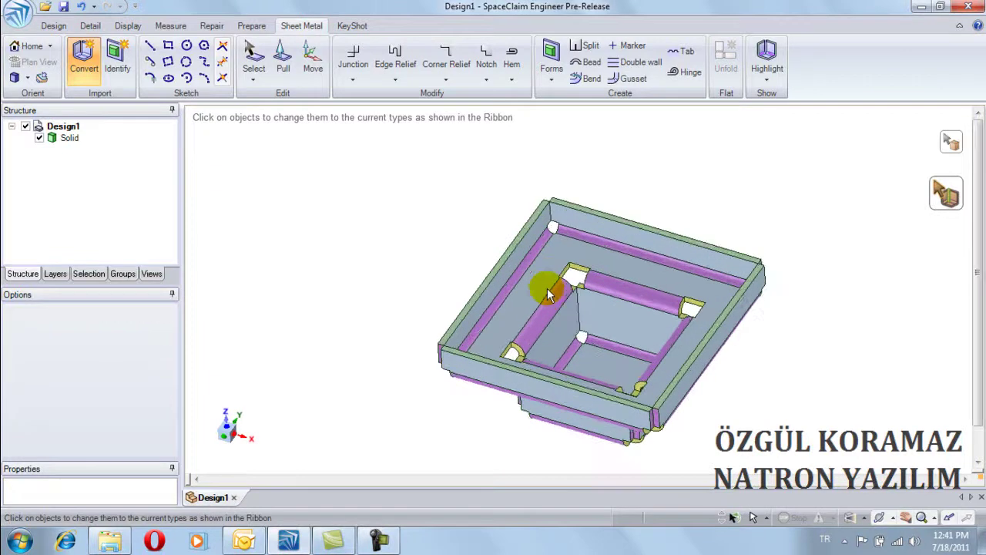
click(254, 58)
mouse_move(431, 235)
middle_down()
mouse_move(440, 298)
mouse_move(429, 227)
mouse_move(497, 260)
mouse_move(486, 165)
mouse_move(484, 288)
mouse_move(506, 352)
mouse_move(531, 330)
mouse_move(623, 183)
mouse_move(616, 220)
mouse_move(540, 258)
mouse_move(611, 341)
middle_up()
Unfold the part from its bottom face, reset the flat pattern view, and return to Design1.
click(616, 341)
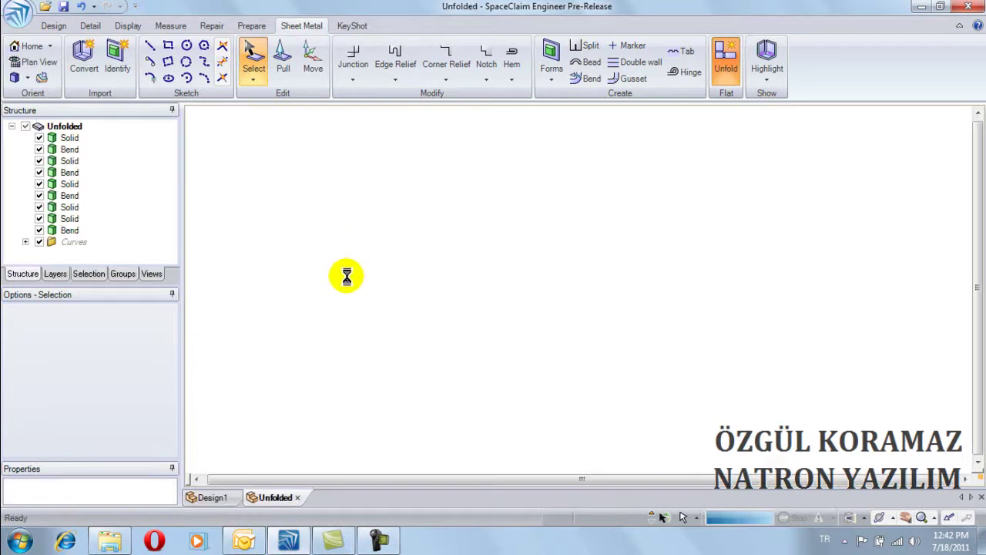
scroll(530, 285, up, 2)
key(h)
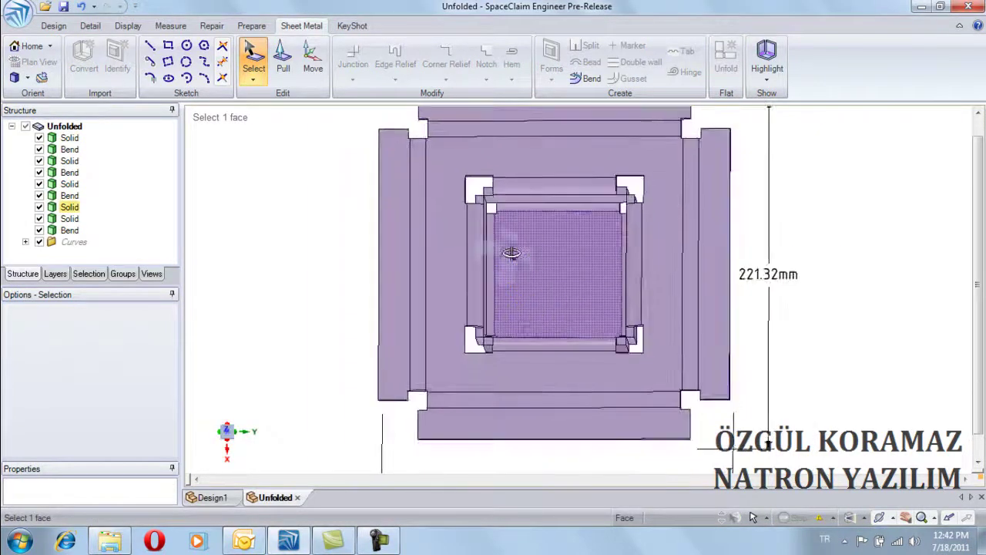
click(218, 499)
click(616, 231)
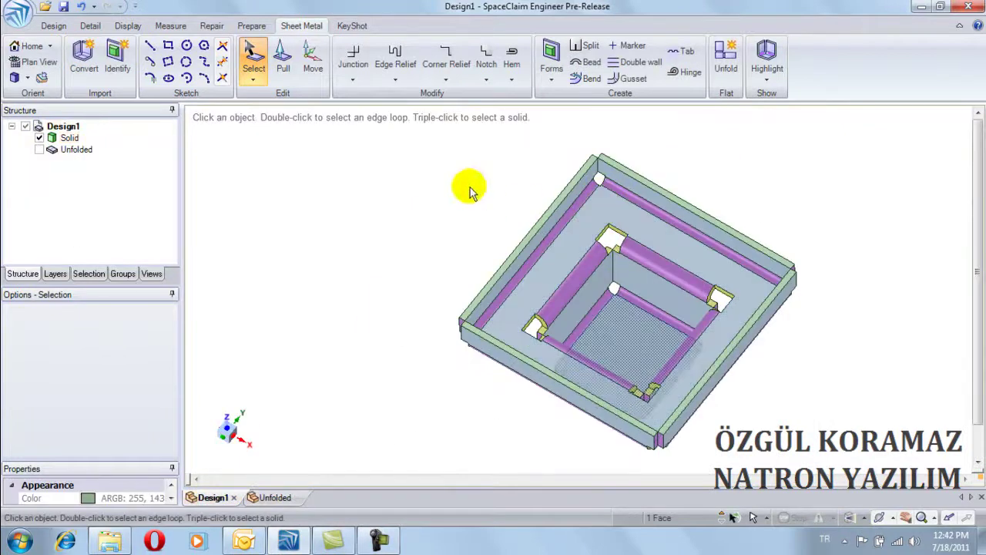
Split the ledge face with a line from the first outer corner to the inner step corner.
click(446, 177)
click(586, 46)
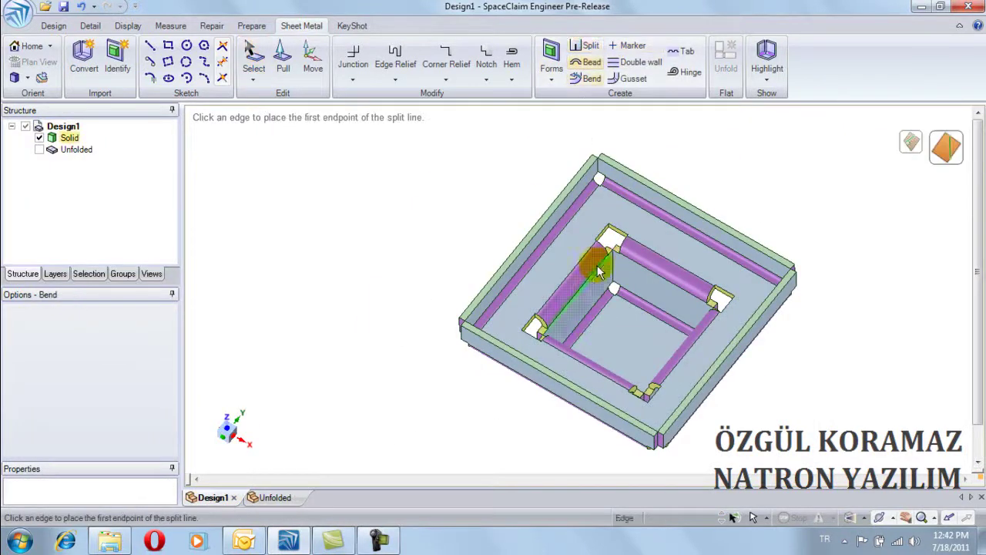
scroll(653, 185, up, 5)
scroll(653, 177, up, 2)
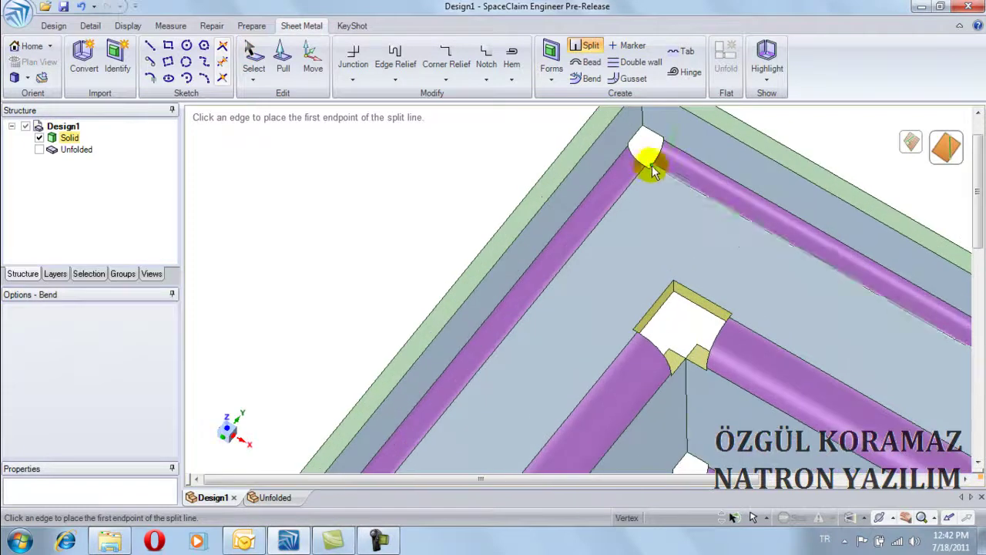
click(649, 171)
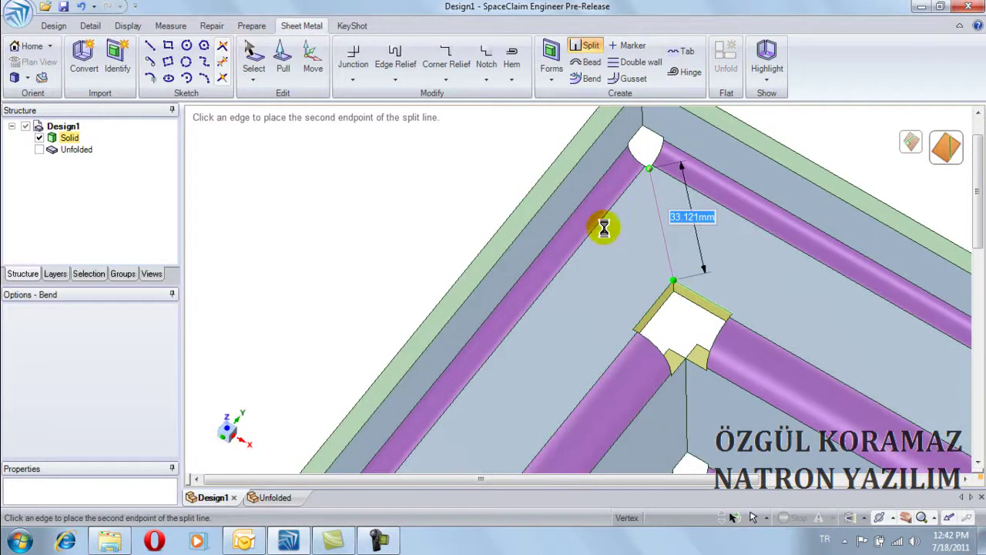
scroll(621, 287, down, 3)
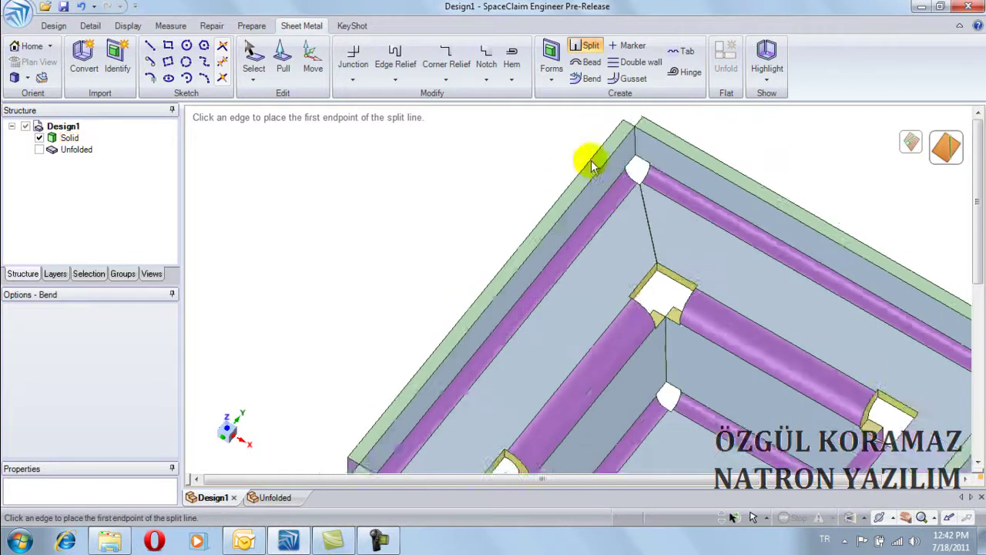
scroll(590, 159, down, 2)
Add corner-to-step split lines at the next two corners of the ledge.
middle_drag(561, 425, 466, 414)
scroll(583, 391, up, 3)
scroll(585, 396, up, 1)
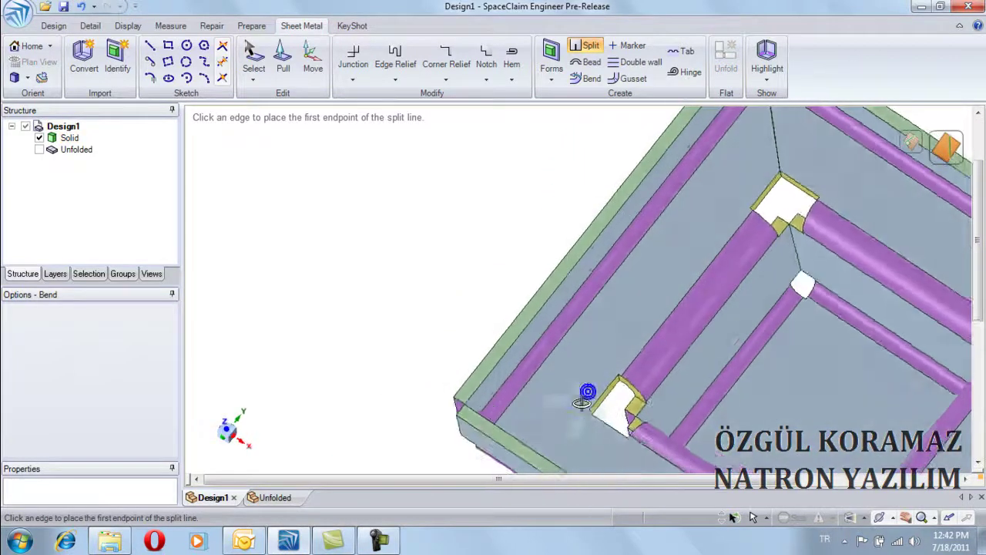
scroll(557, 432, up, 2)
scroll(487, 433, up, 2)
click(504, 417)
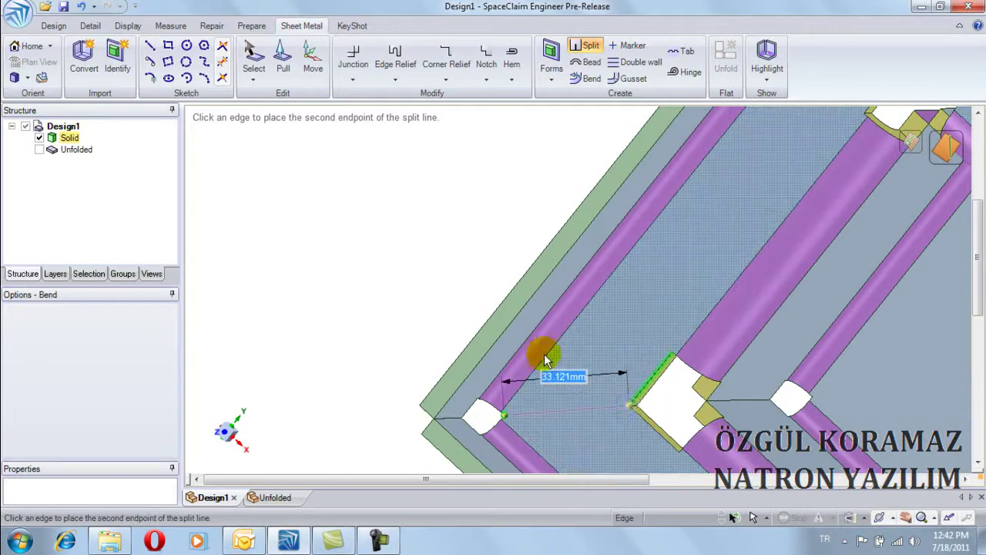
scroll(539, 343, down, 3)
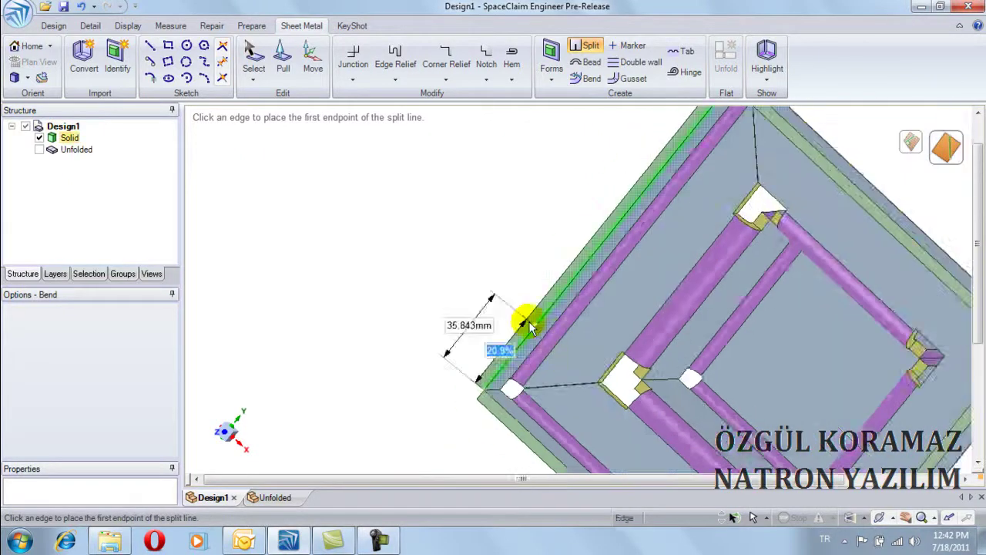
scroll(528, 331, down, 2)
scroll(621, 396, up, 1)
scroll(640, 416, up, 2)
click(636, 412)
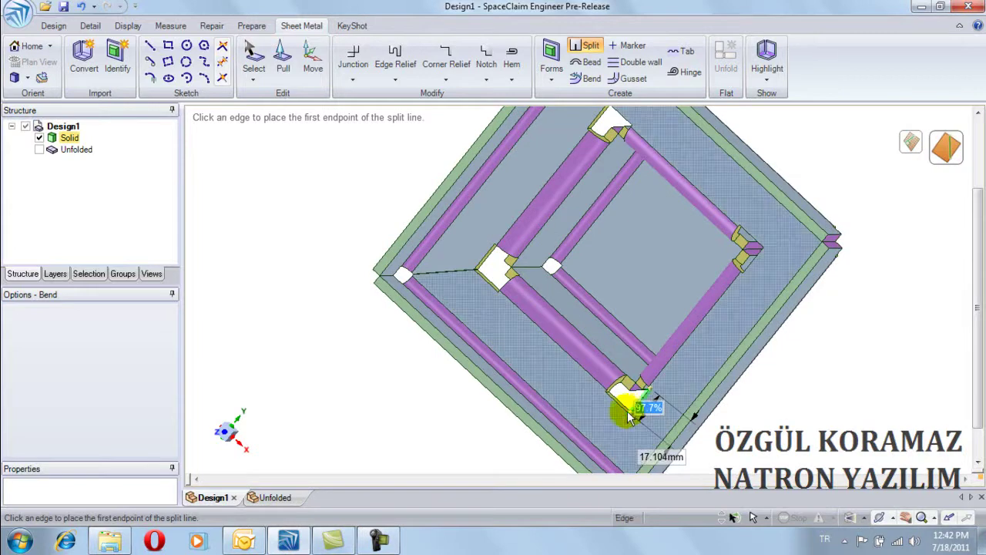
Add the fourth split line at the right-hand corner of the ledge.
middle_drag(599, 397, 637, 408)
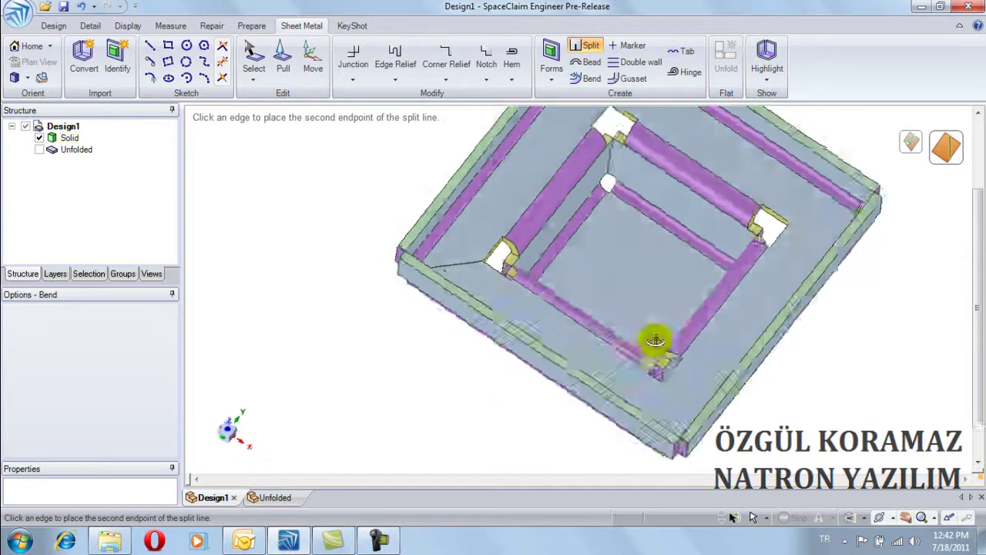
scroll(627, 461, up, 2)
scroll(624, 462, up, 1)
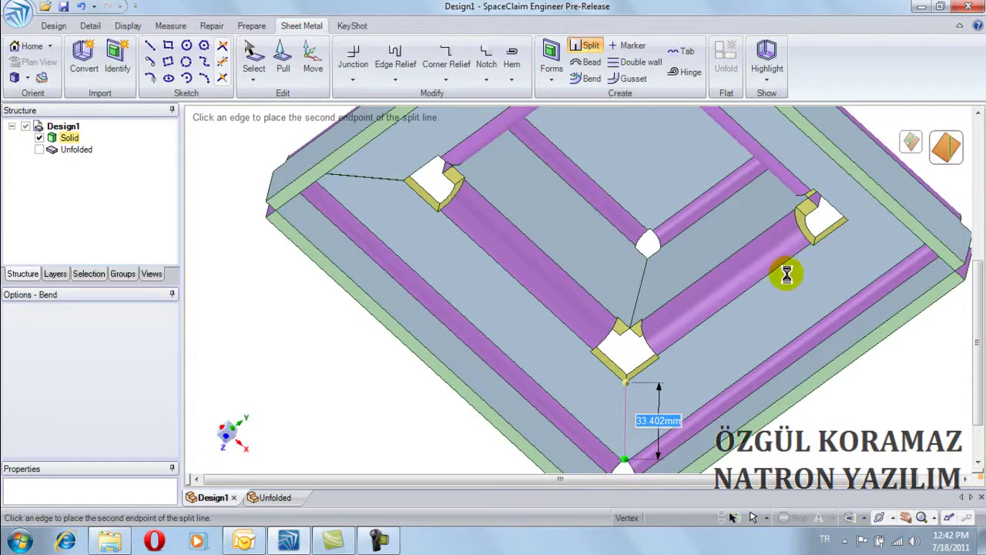
scroll(848, 266, down, 3)
scroll(836, 262, down, 2)
middle_drag(832, 257, 901, 229)
scroll(899, 230, up, 2)
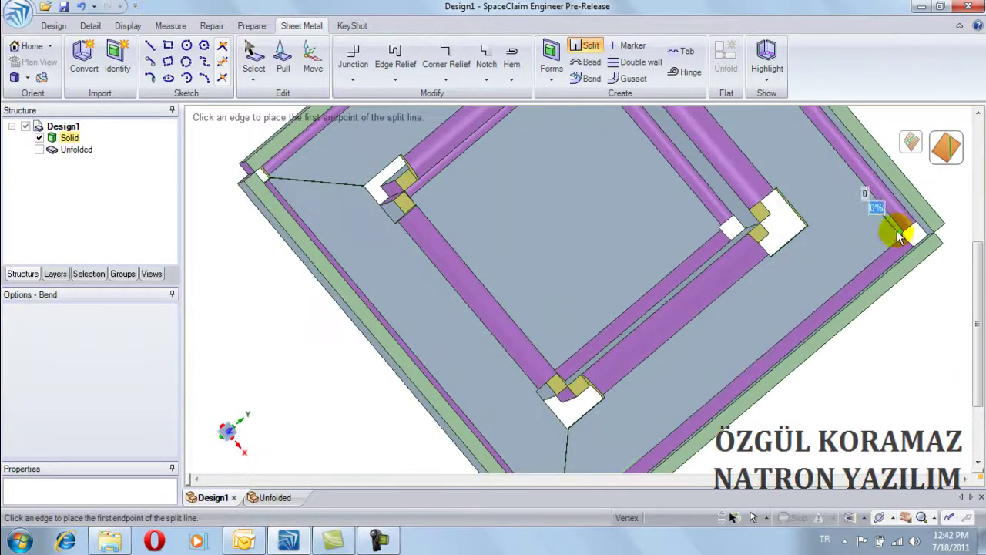
scroll(897, 235, up, 1)
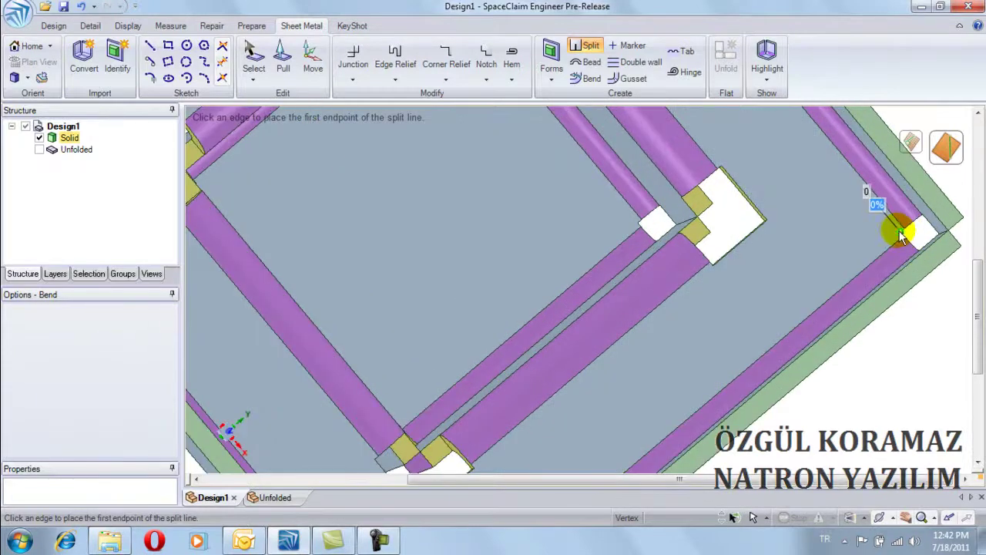
click(900, 234)
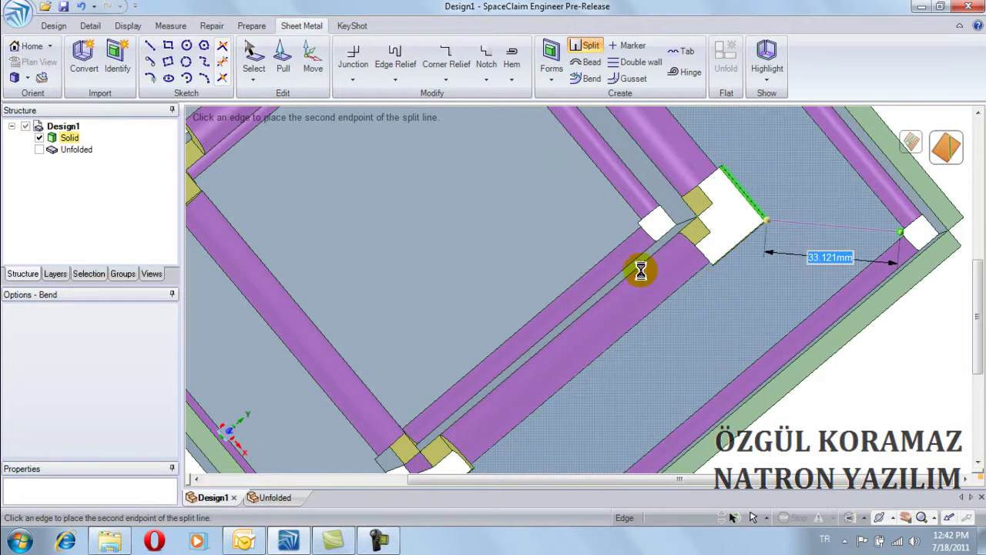
scroll(640, 269, down, 2)
scroll(601, 241, down, 2)
scroll(584, 211, down, 2)
mouse_move(585, 211)
middle_down()
mouse_move(457, 116)
mouse_move(424, 180)
middle_up()
Select a rim bend and change the top flange's junction style with Pull.
click(255, 52)
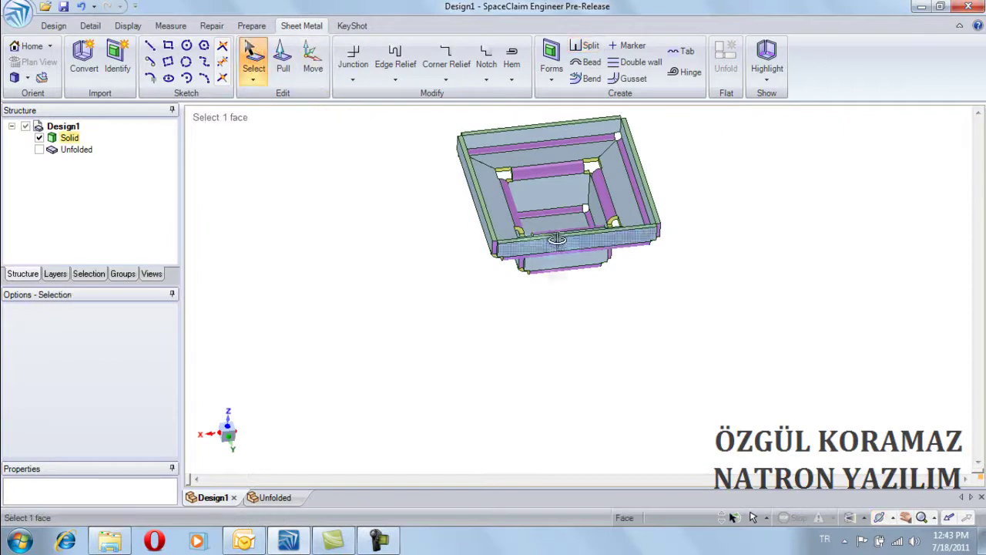
middle_drag(557, 239, 506, 151)
scroll(510, 165, up, 3)
click(517, 179)
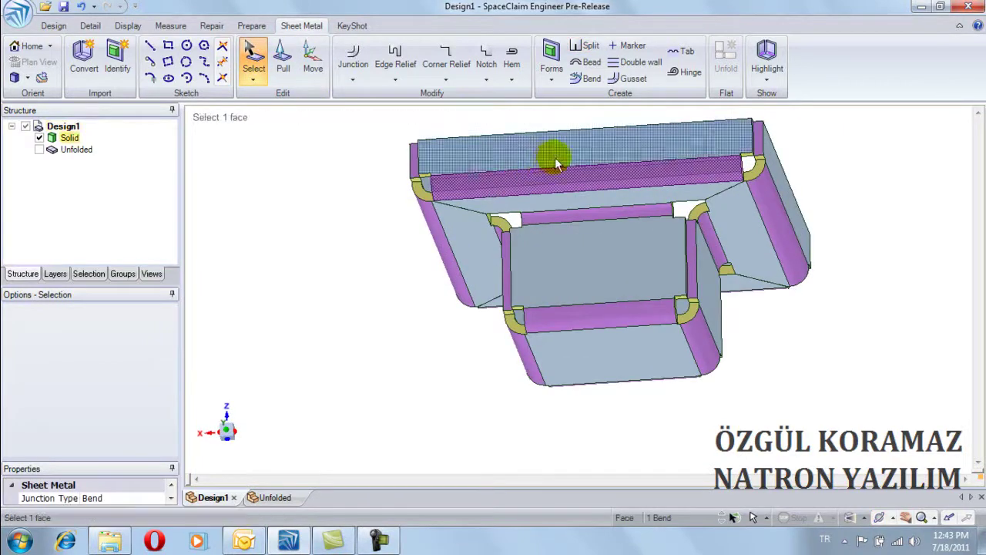
click(283, 60)
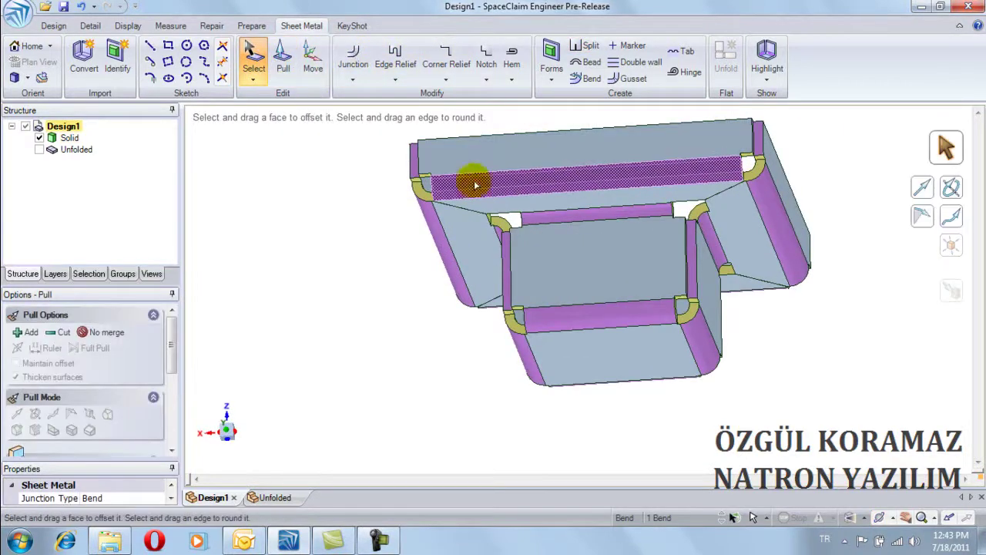
click(484, 146)
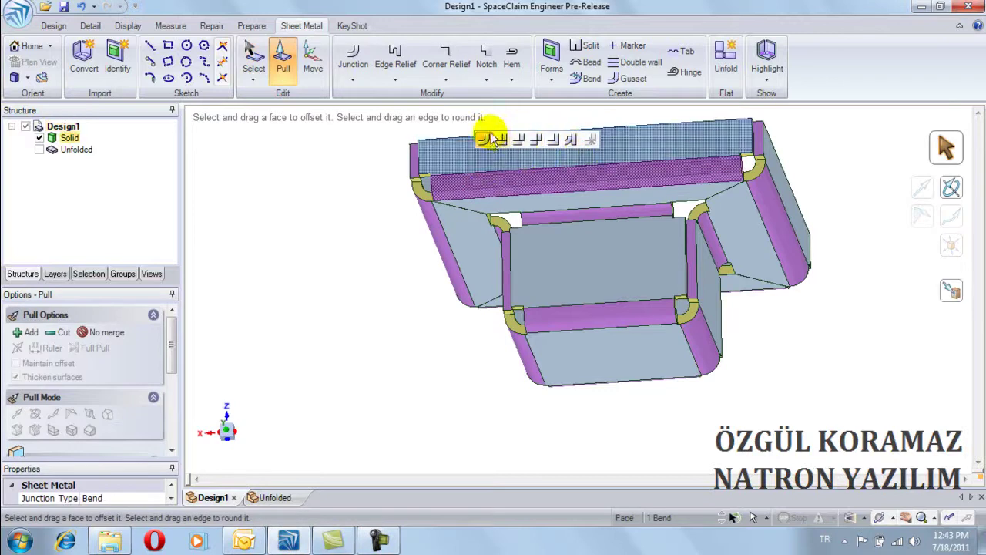
click(620, 295)
middle_drag(620, 296, 605, 349)
Show the Unfolded design with its 321.32mm cross-shaped flat pattern.
click(422, 383)
middle_drag(511, 348, 517, 363)
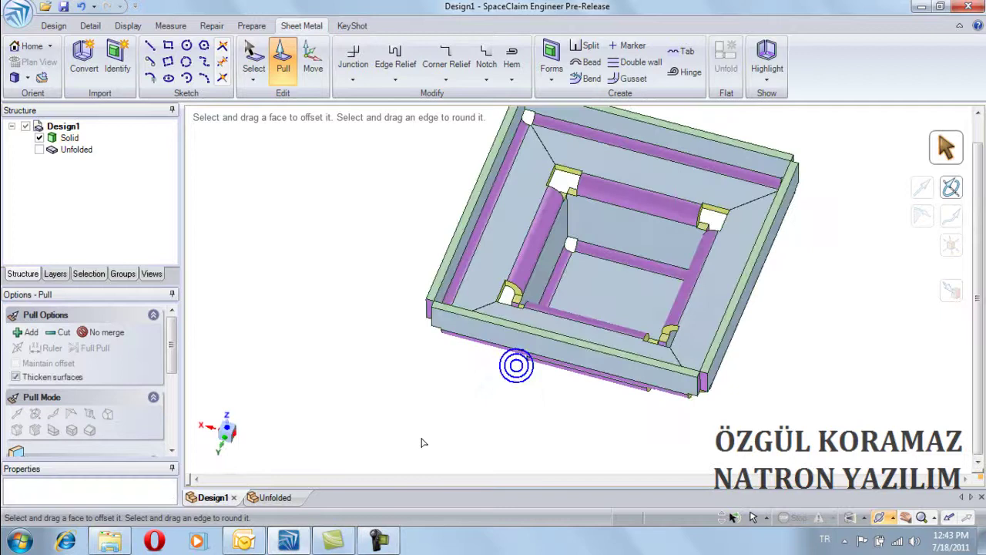
click(305, 505)
Put the flat pattern in plan view and select Design1's inner bottom face.
middle_drag(439, 231, 447, 282)
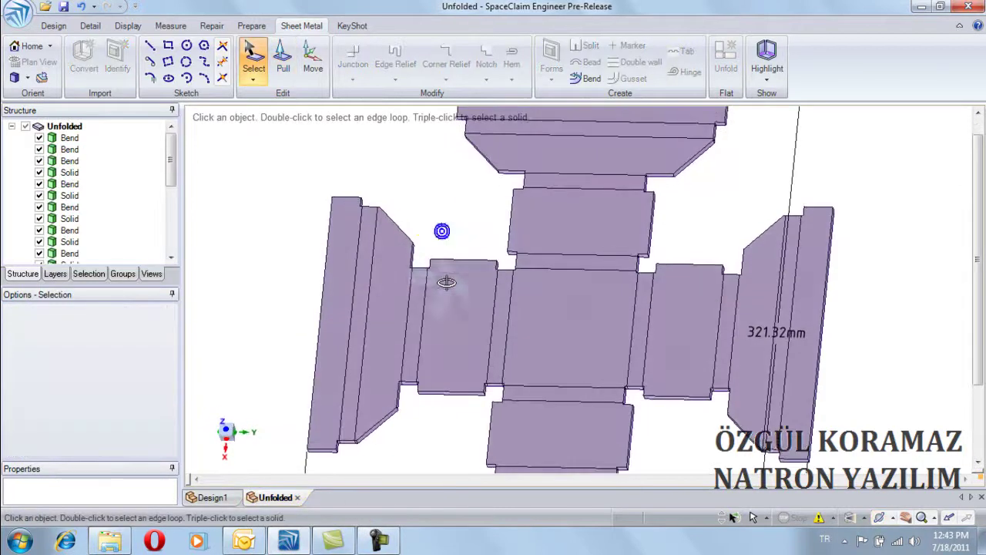
key(v)
scroll(316, 352, down, 2)
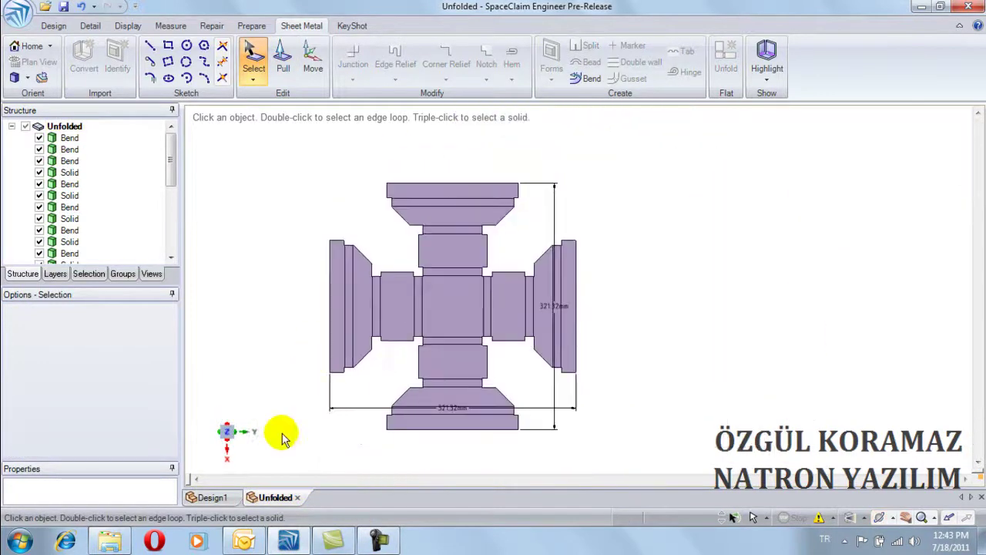
click(223, 499)
click(608, 292)
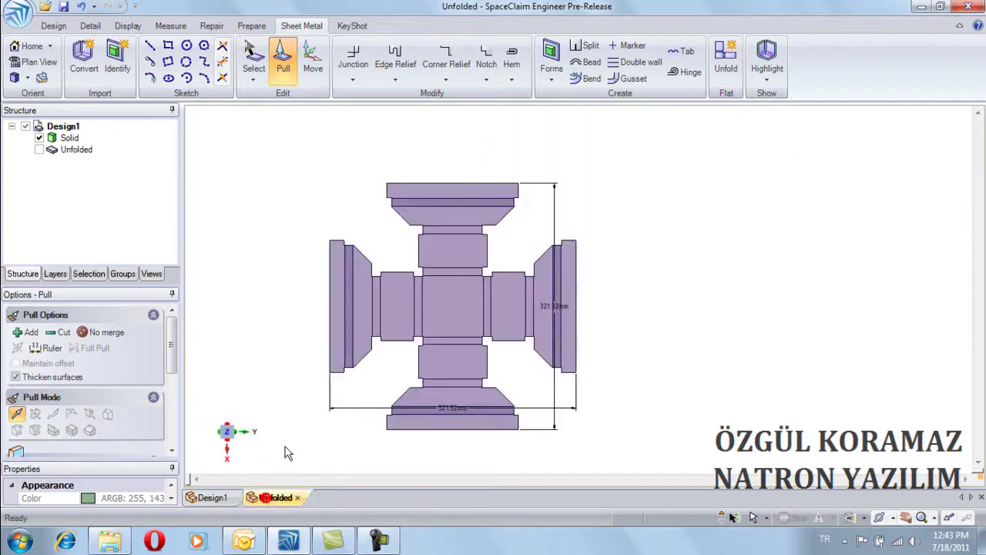
scroll(556, 307, up, 2)
key(s)
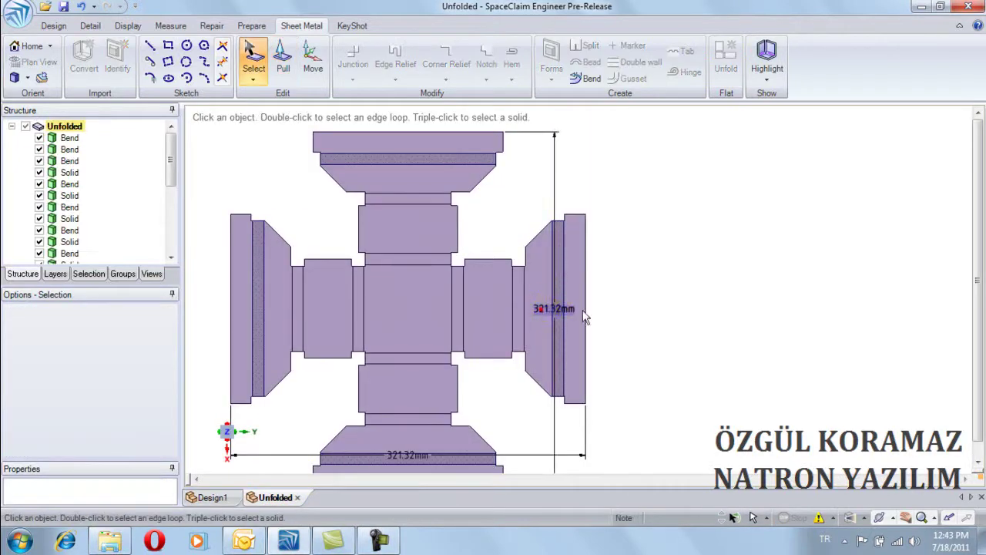
Move the vertical 321.32mm dimension right and the horizontal one below the pattern, then zoom out.
drag(584, 316, 688, 294)
drag(506, 396, 478, 461)
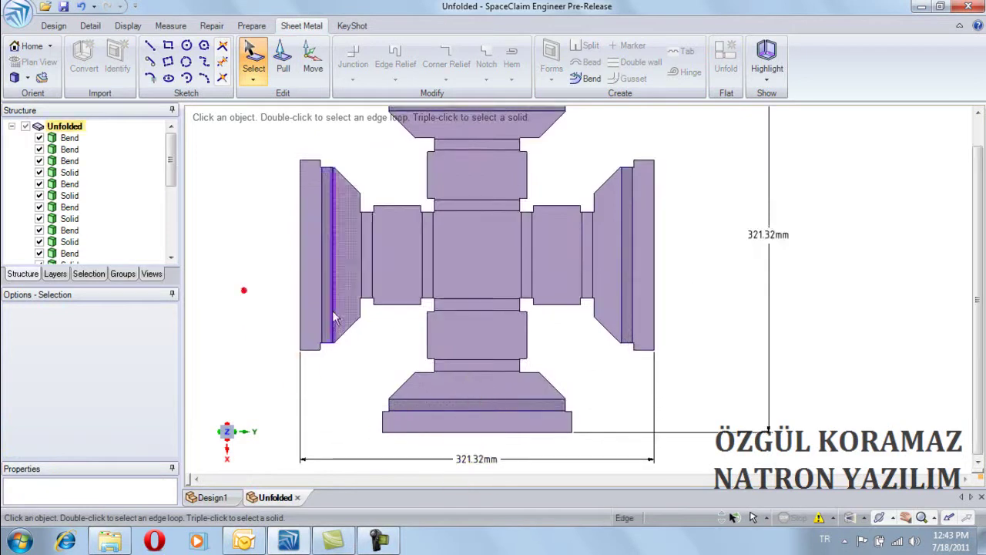
scroll(255, 297, down, 2)
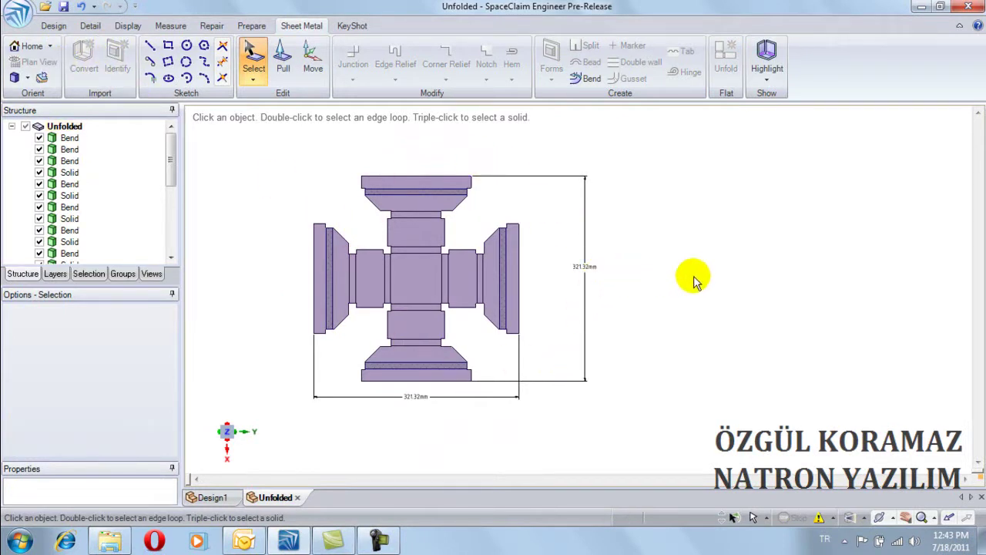
scroll(554, 391, down, 2)
Return to Design1 with Pull active and view the folded tray at an angle.
click(200, 500)
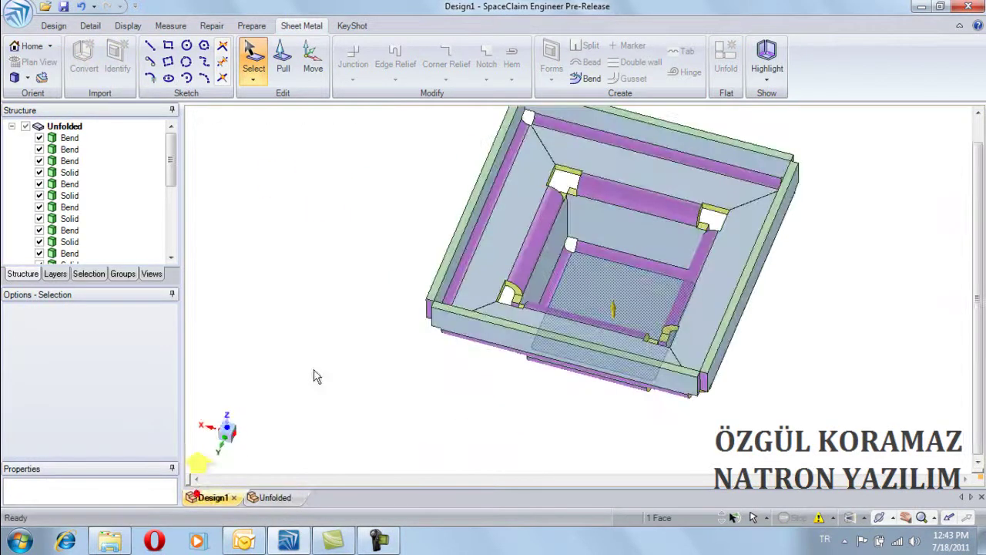
key(p)
mouse_move(308, 275)
middle_down()
mouse_move(308, 357)
mouse_move(287, 246)
mouse_move(319, 264)
mouse_move(346, 308)
mouse_move(345, 352)
mouse_move(334, 326)
mouse_move(334, 398)
mouse_move(323, 345)
middle_up()
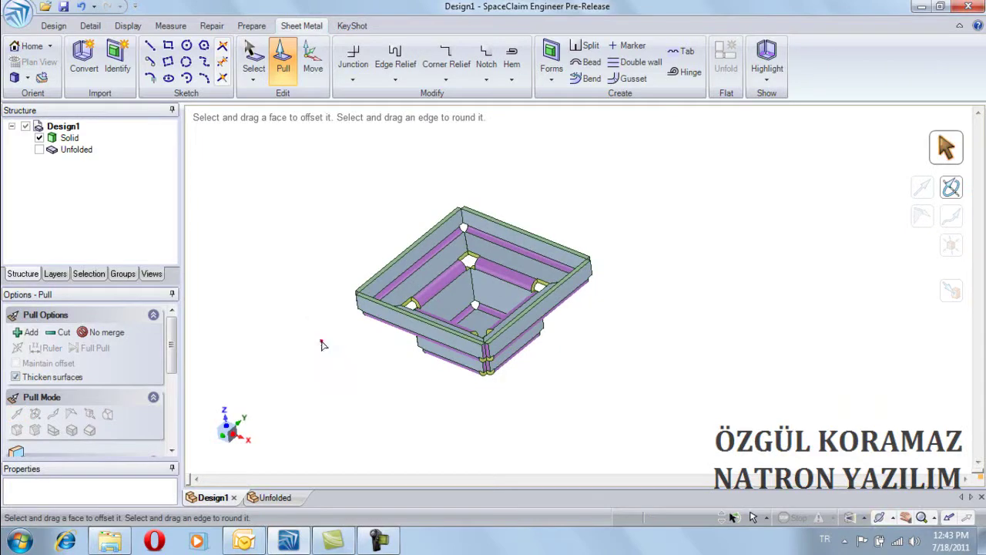